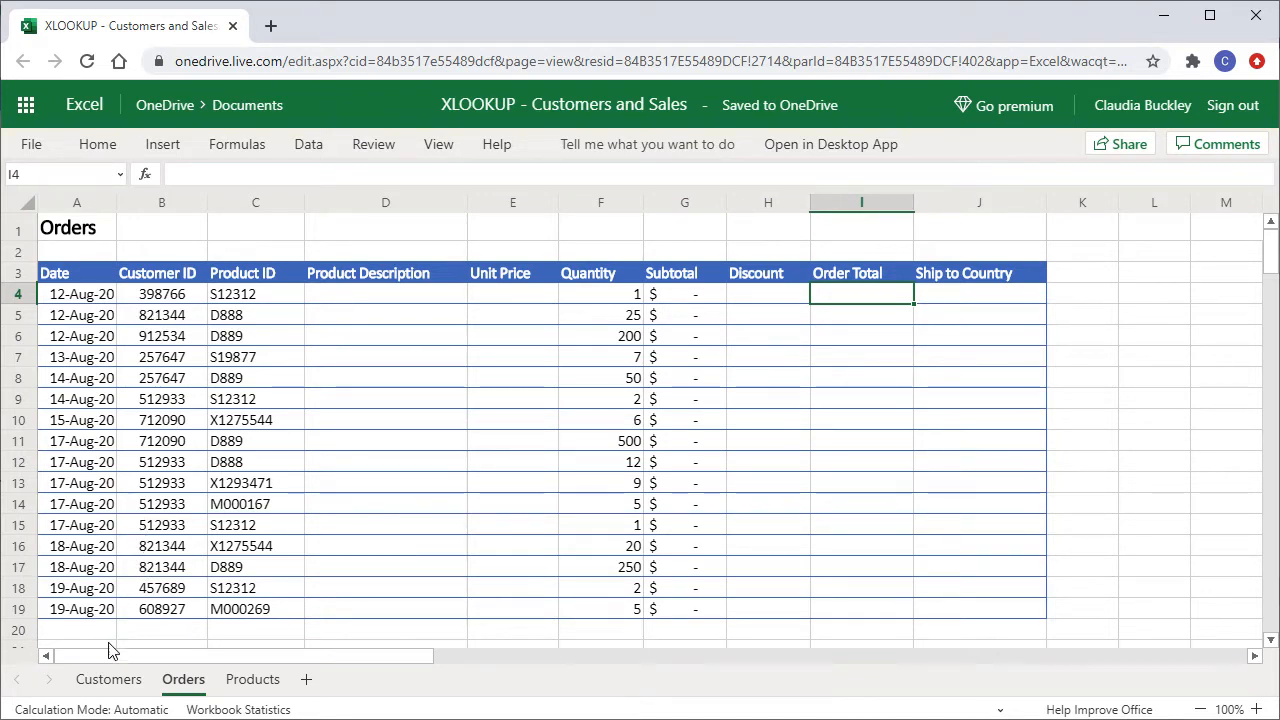
Look over the Customers and Products sheets, and return to the Orders sheet
left_click(108, 679)
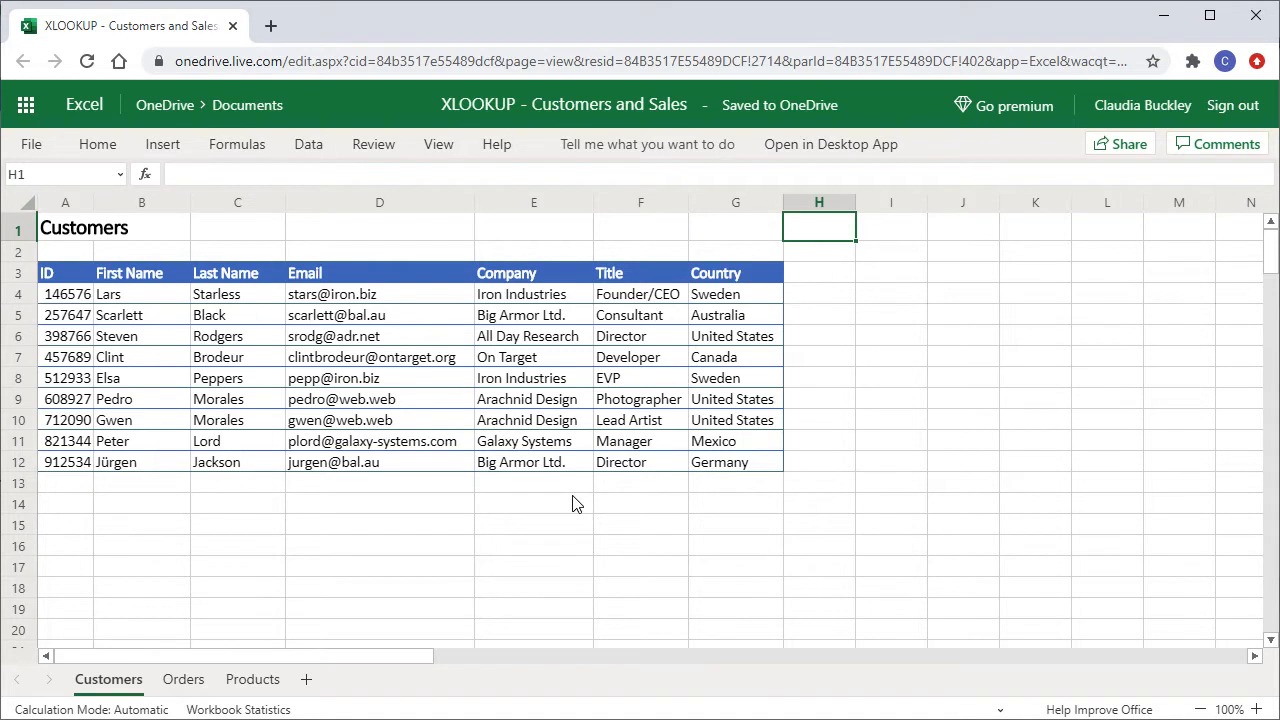
left_click(264, 686)
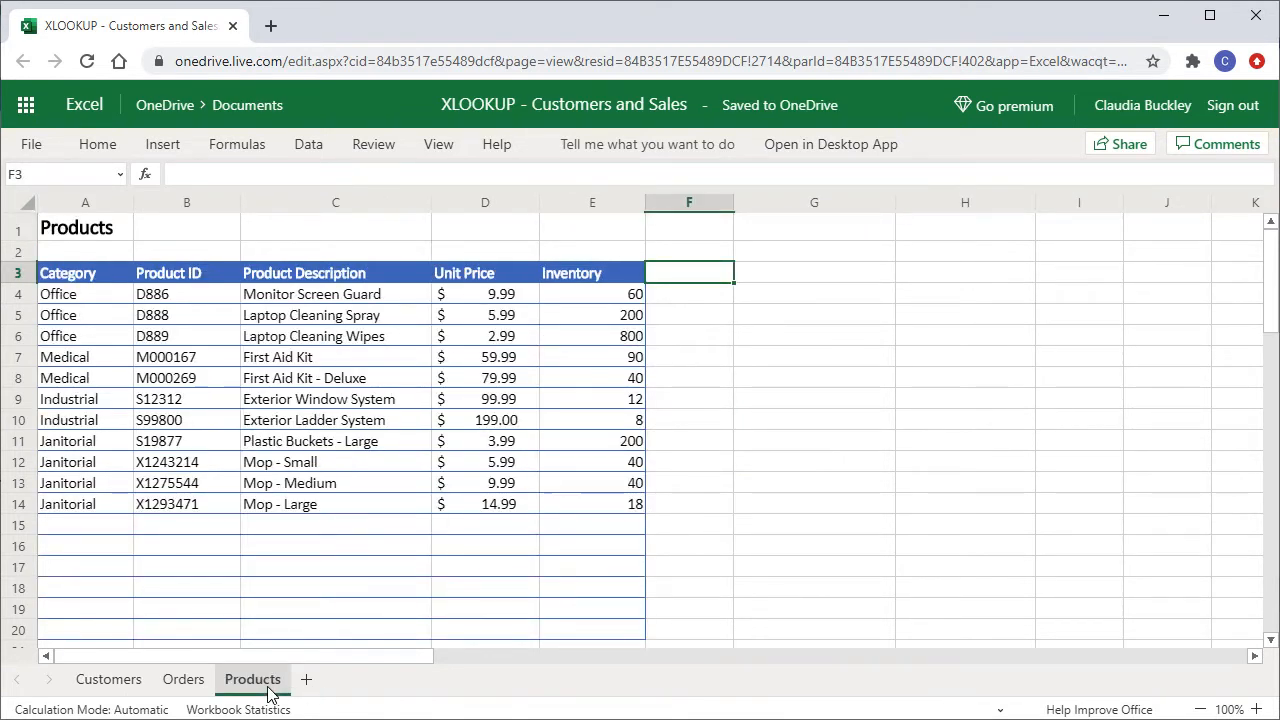
left_click(198, 688)
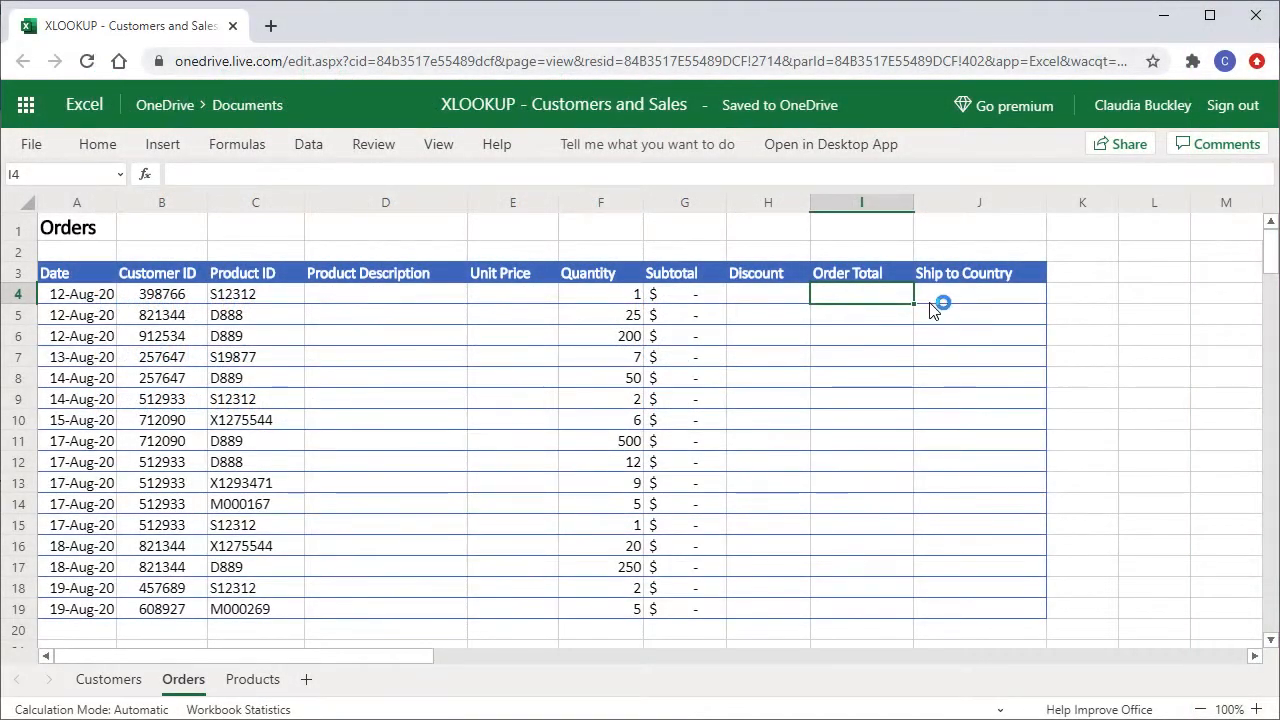
Start an XLOOKUP formula in the first Ship to Country cell, J4, using customer ID cell B4 as the lookup value
left_click(931, 306)
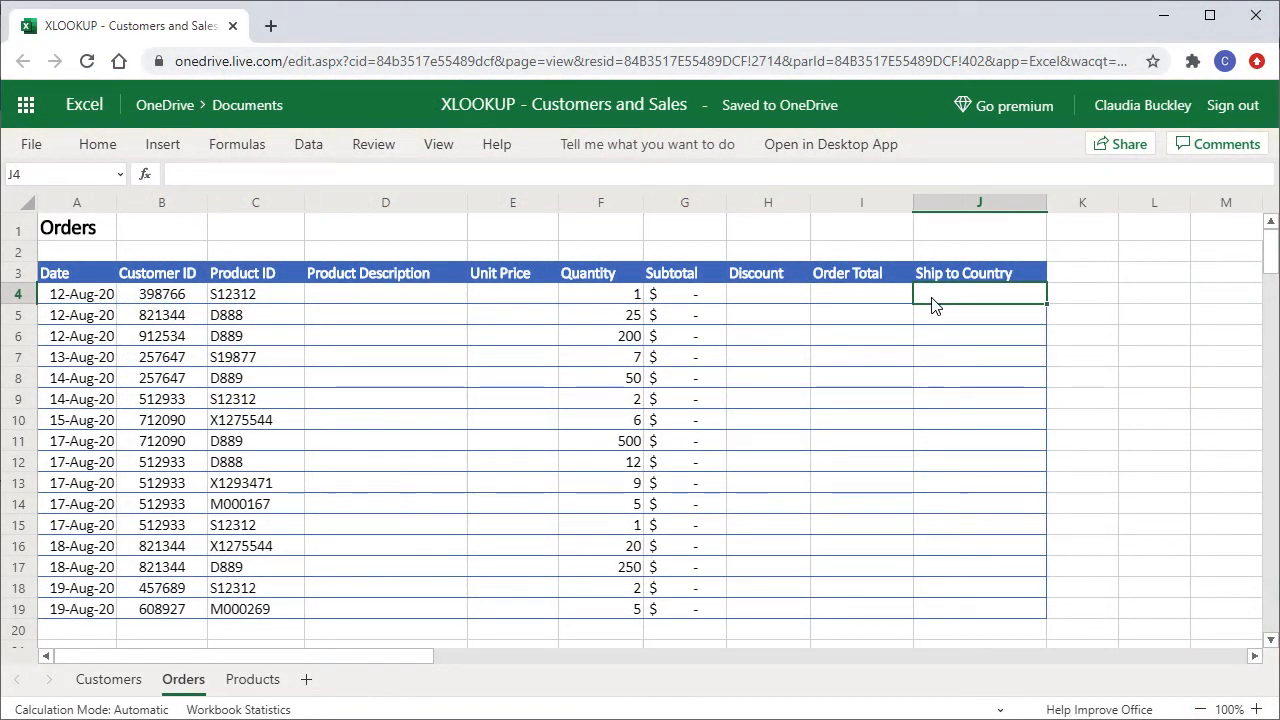
type("=xl")
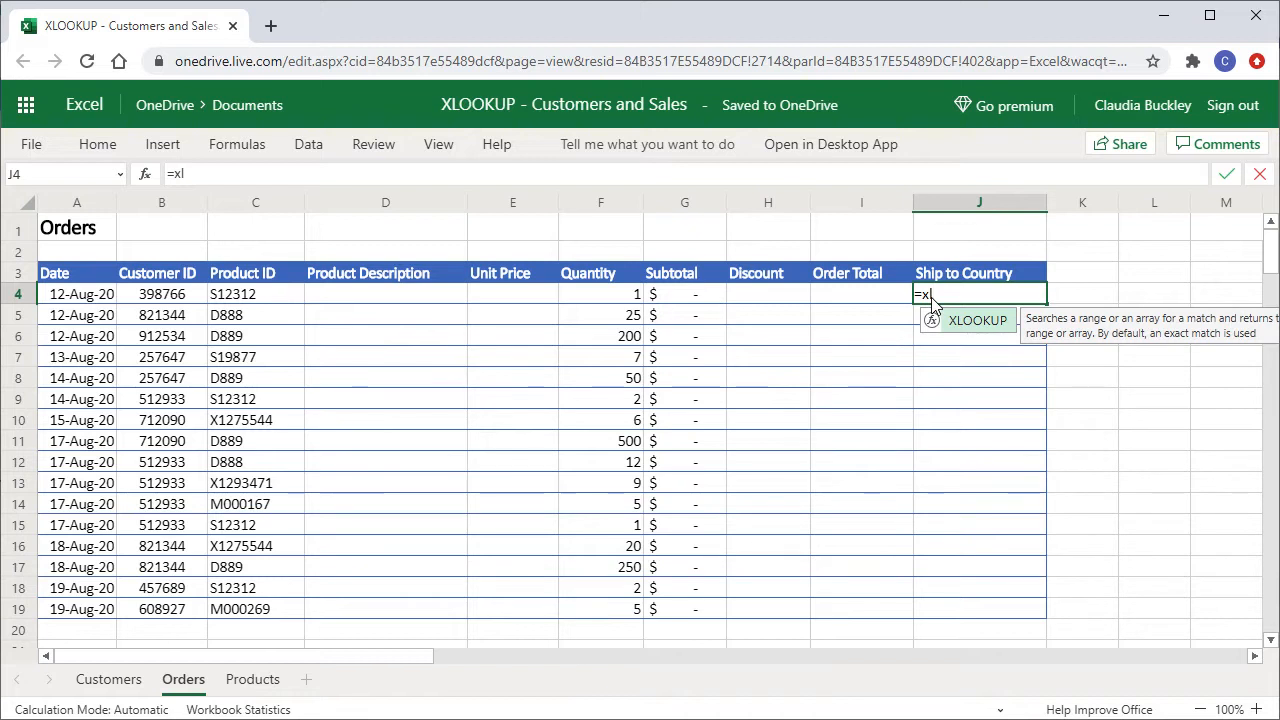
key("Tab")
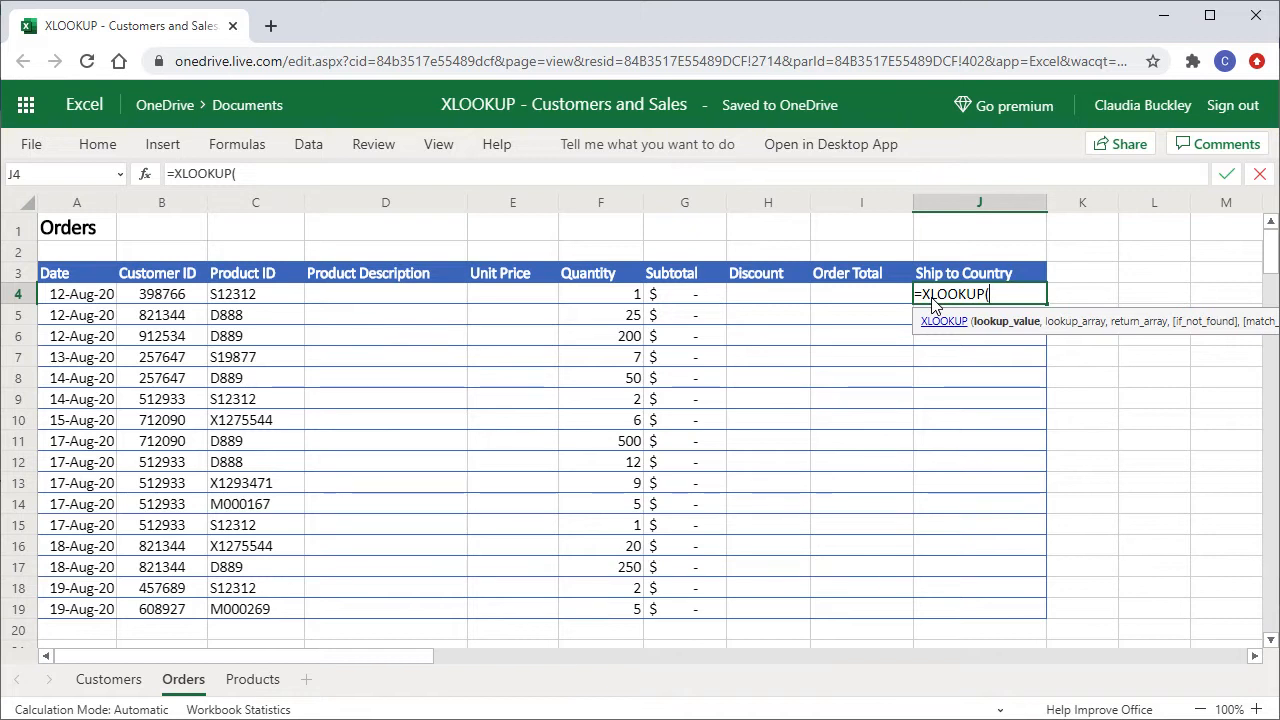
left_click(170, 299)
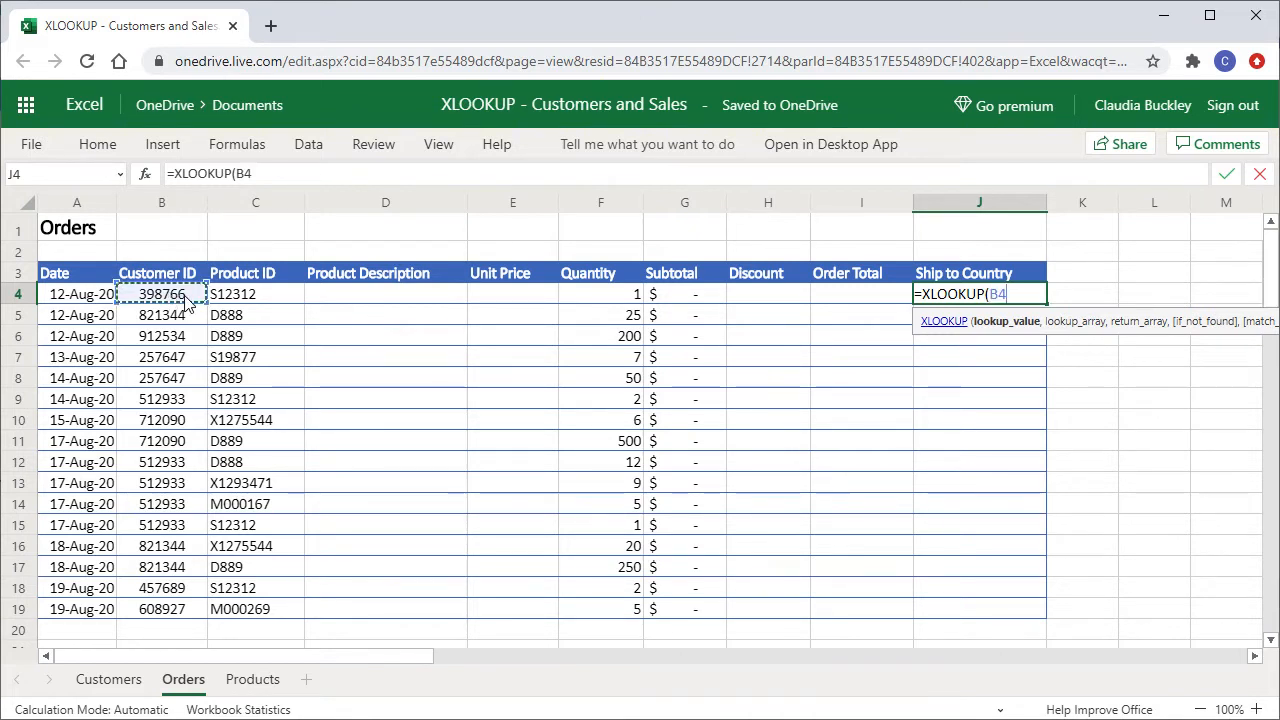
type(",")
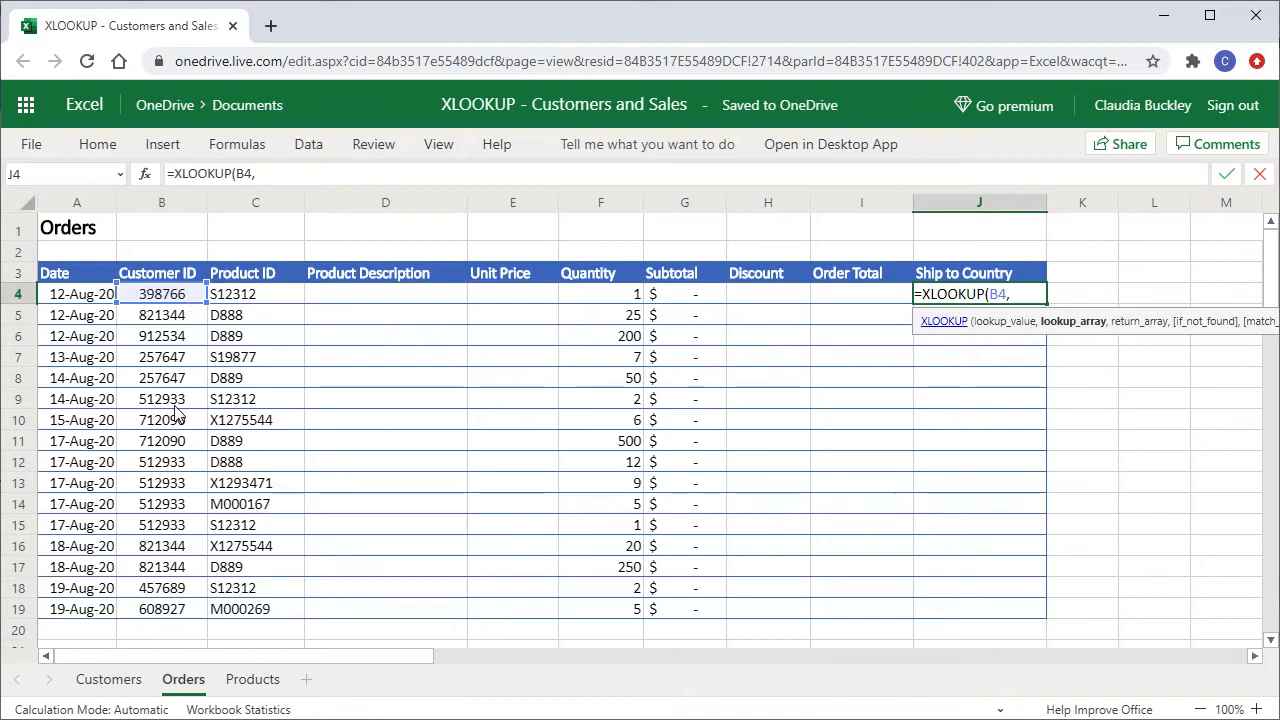
Use A4:A12 on the Customers sheet as the lookup array and its Country range G4:G12 as the return array
left_click(110, 680)
left_click_drag(78, 297, 80, 467)
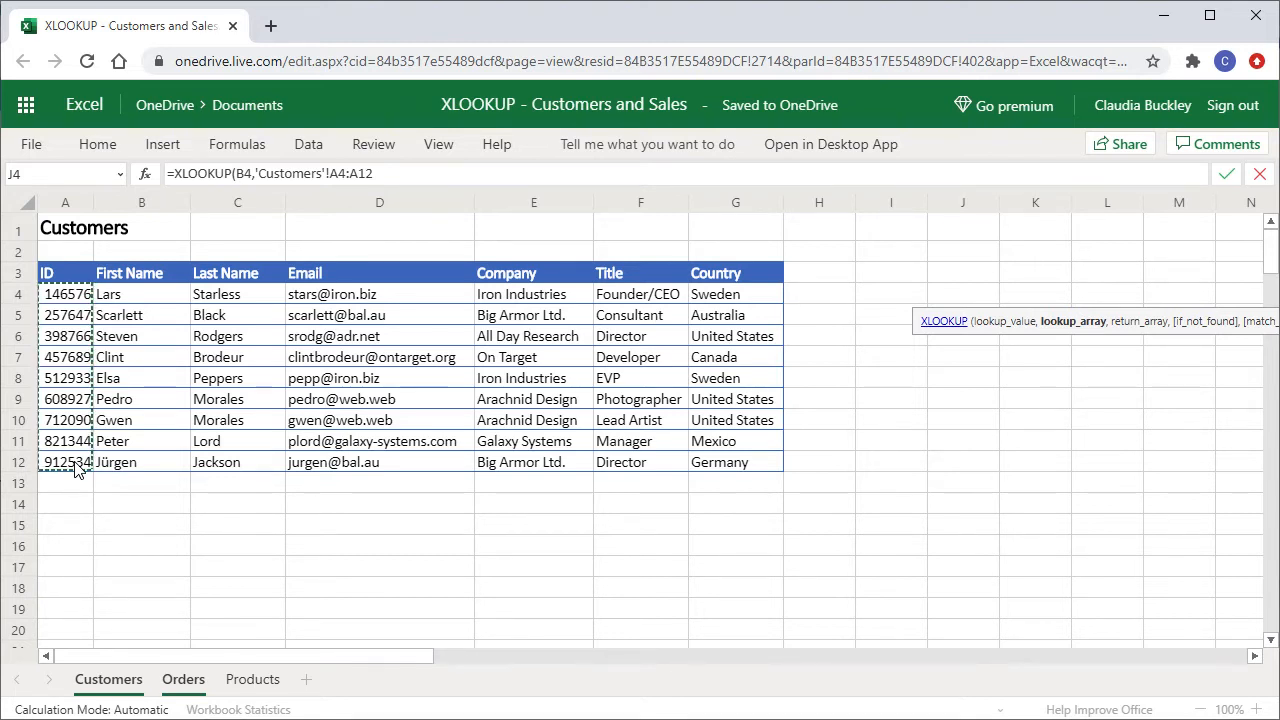
type(",")
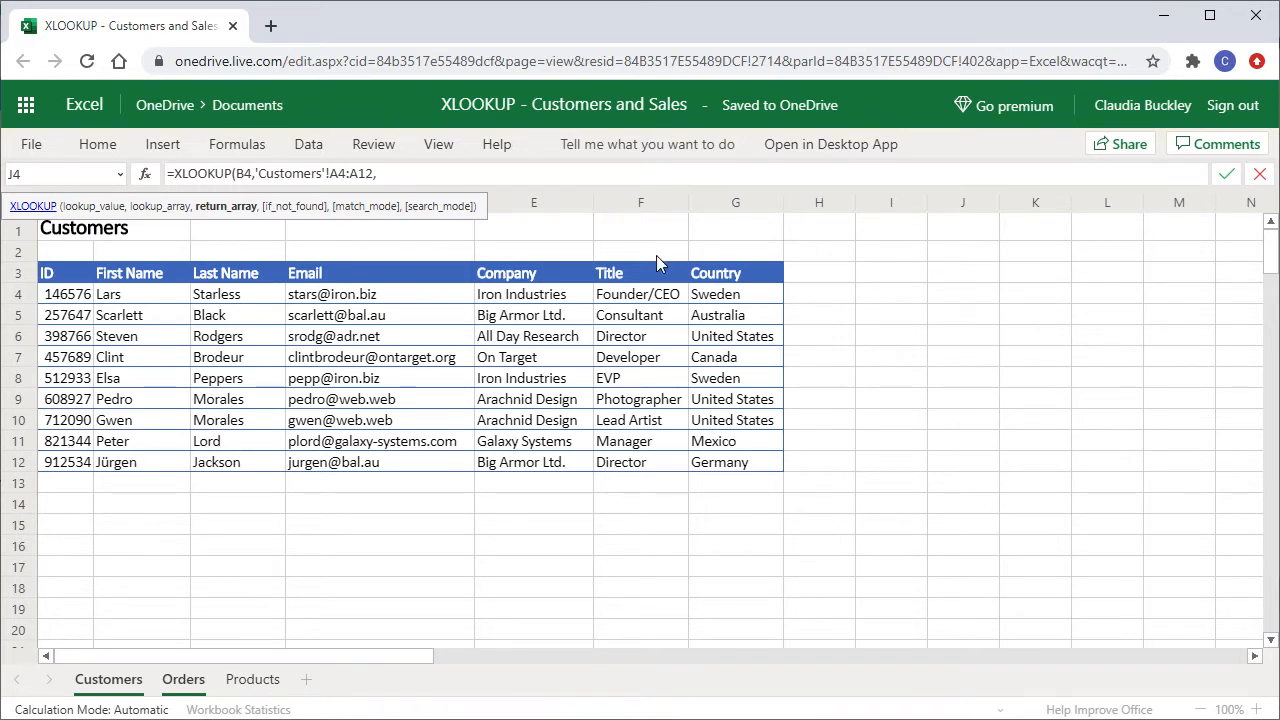
left_click_drag(712, 300, 705, 468)
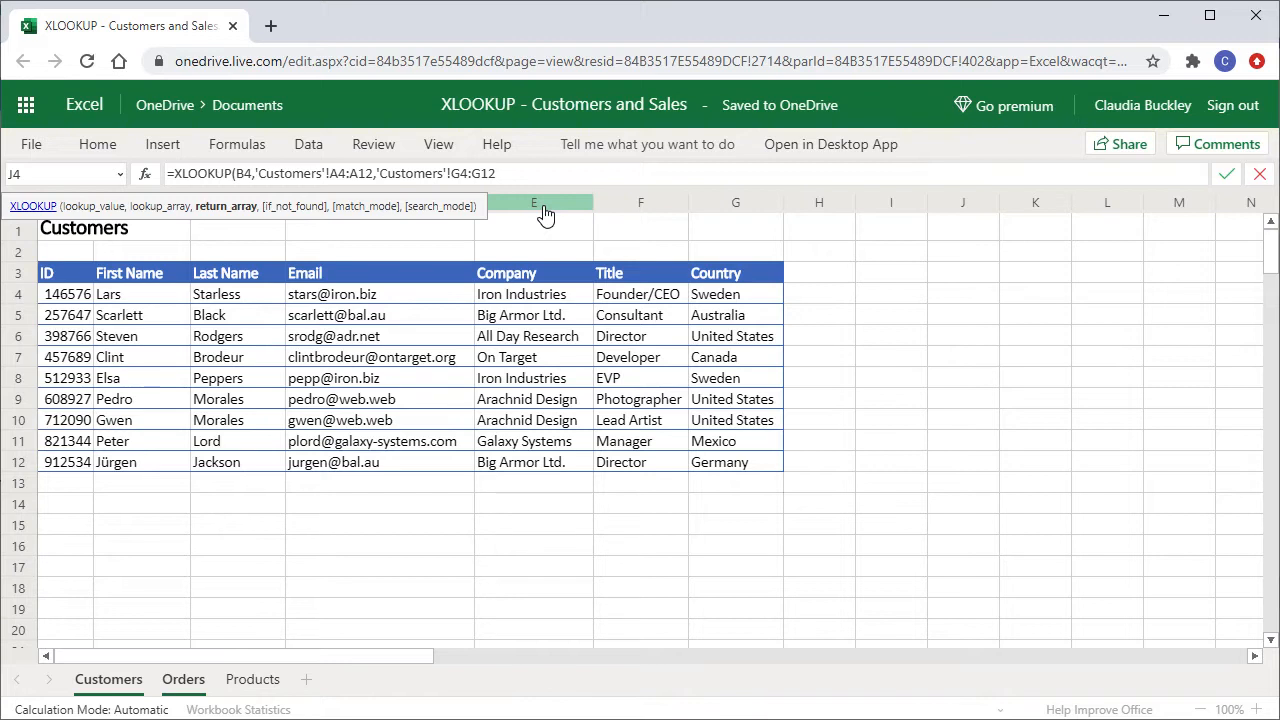
Lock the row references as A$4:A$12 and G$4:G$12, close the parenthesis and enter the J4 formula
left_click(338, 173)
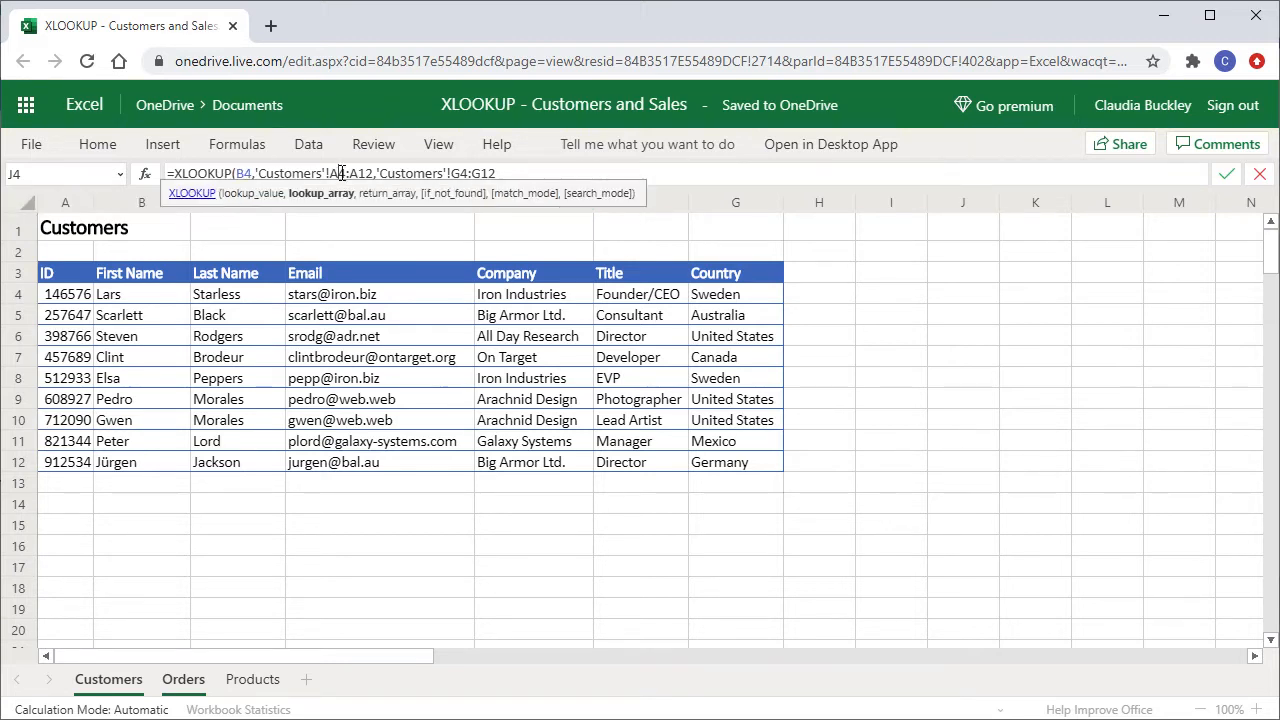
type("$")
type(")")
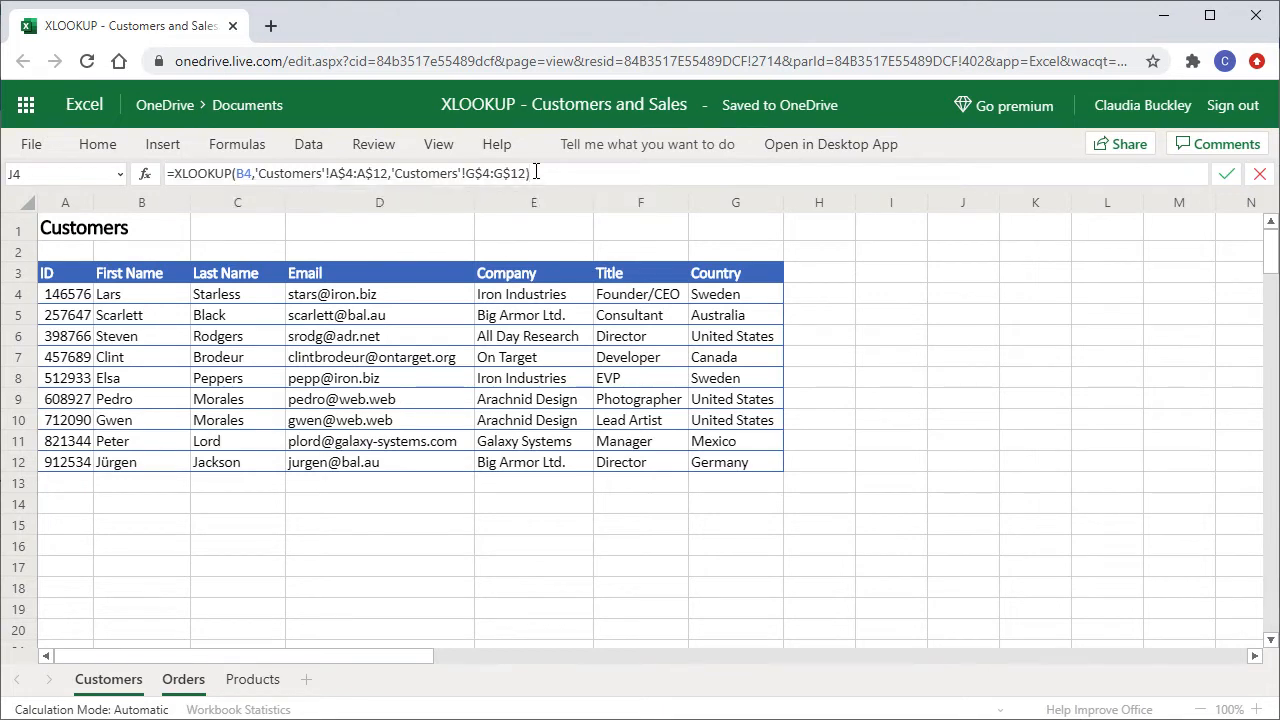
key("Return")
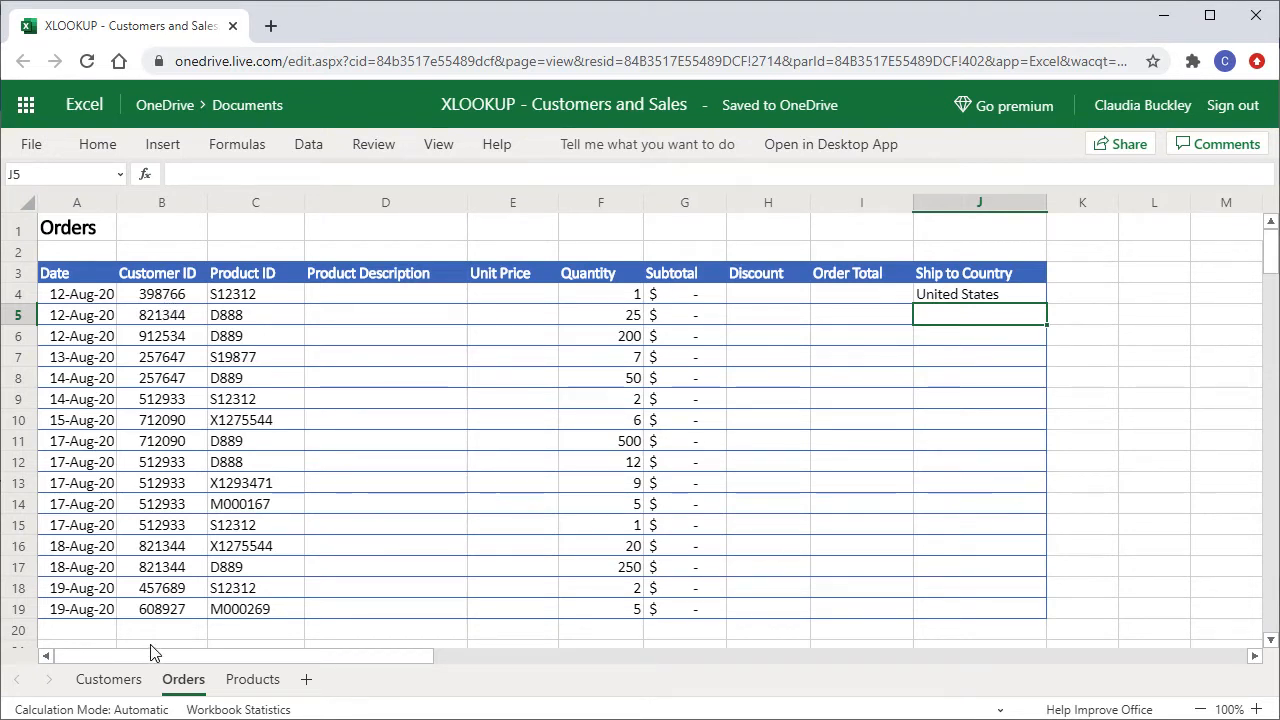
Check the first order's customer record by selecting row 6 on the Customers sheet
left_click(105, 680)
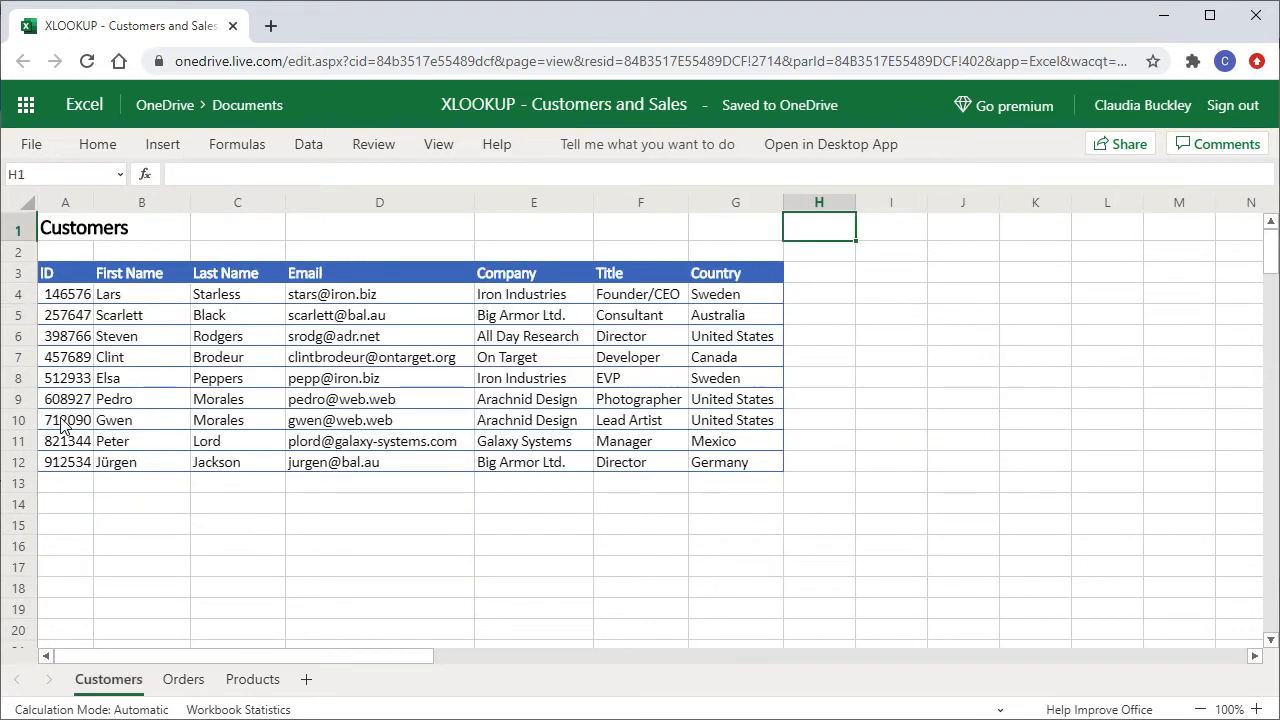
left_click(20, 336)
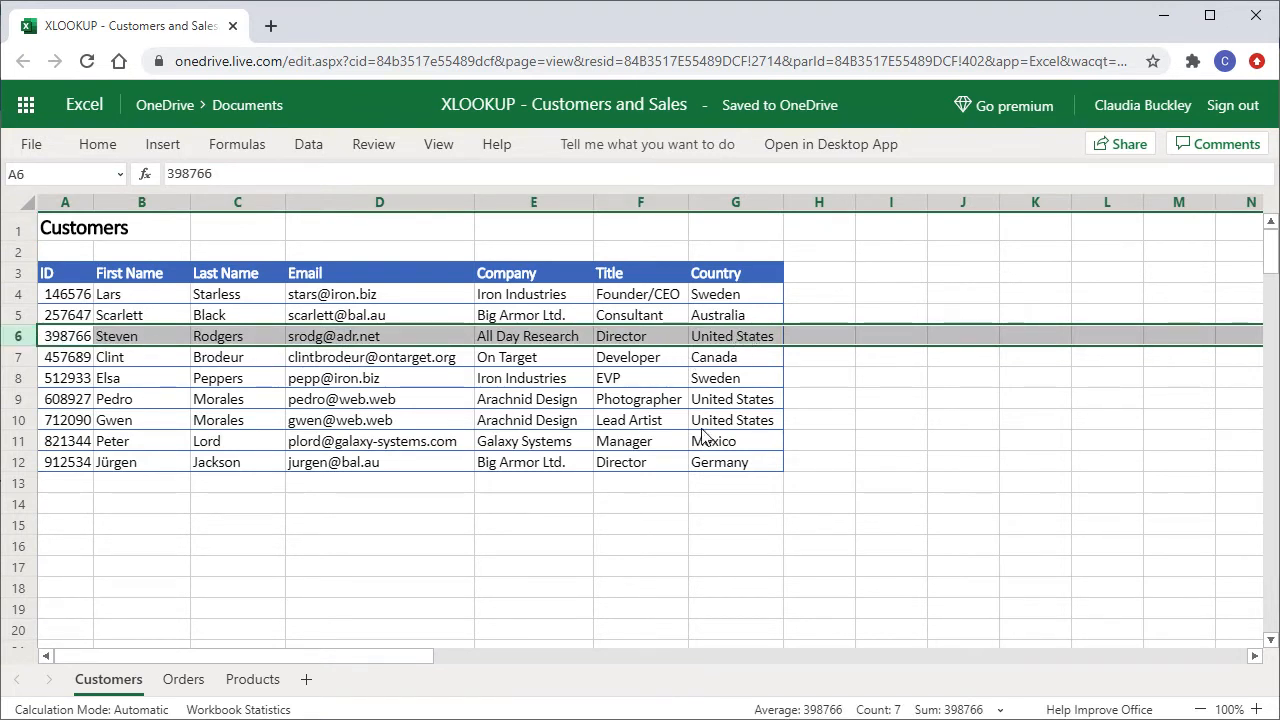
Copy the Ship to Country formula in Orders cell J4 down the column to J19
left_click(189, 684)
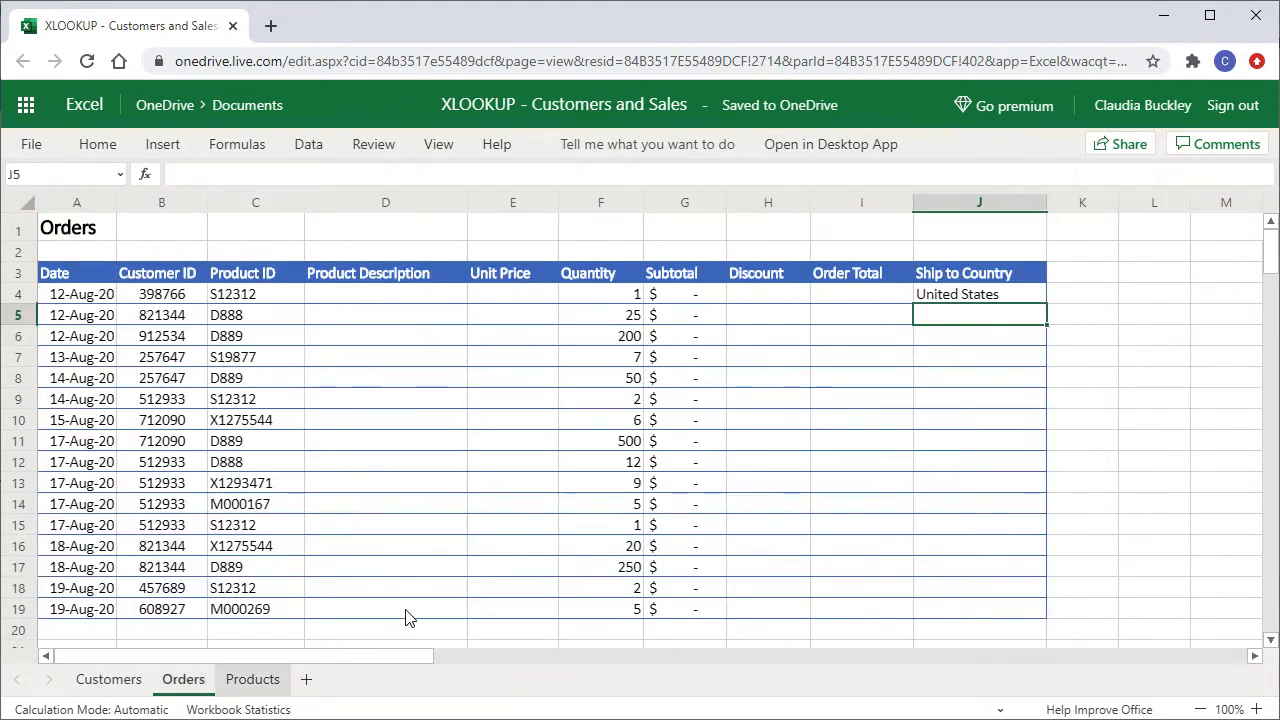
left_click(969, 299)
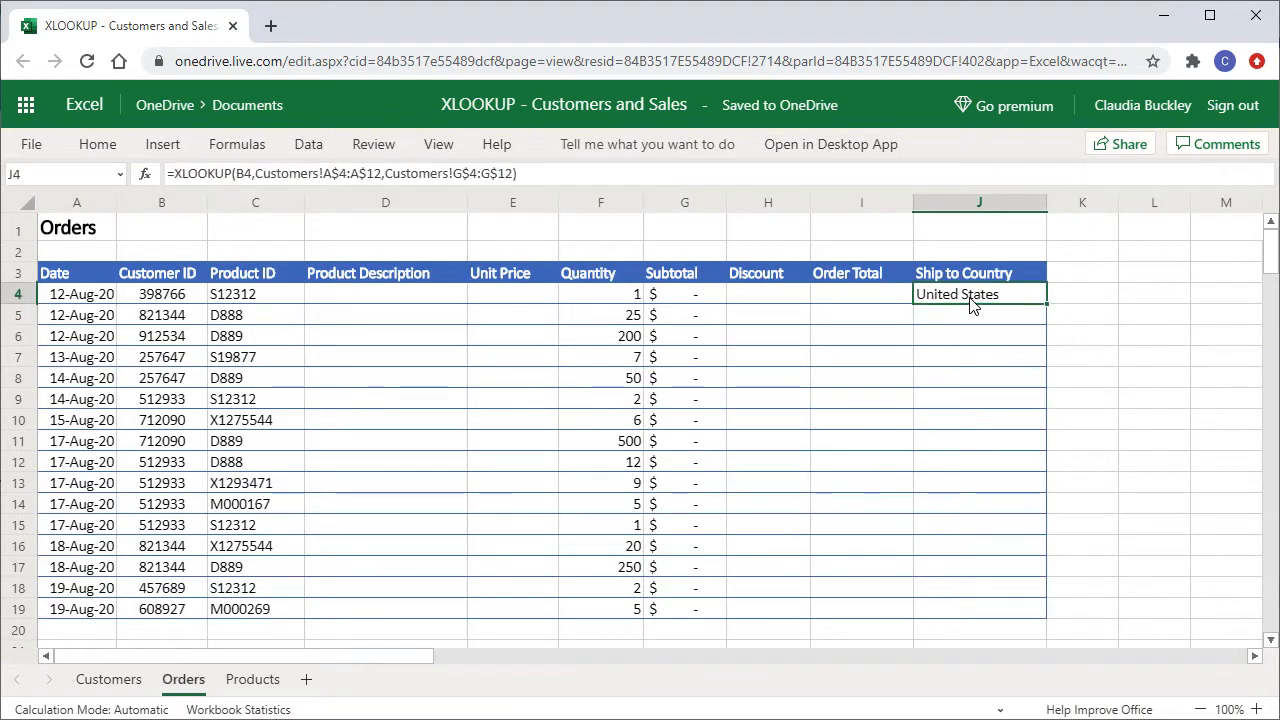
double_click(1047, 304)
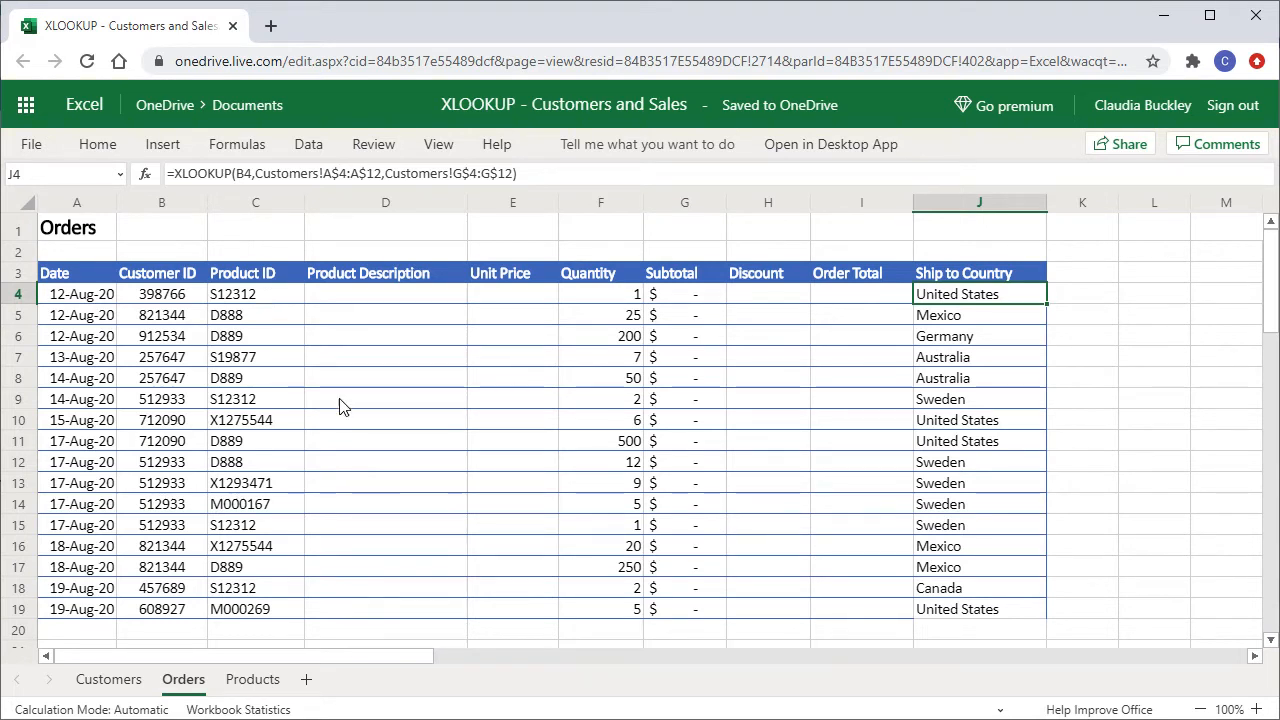
Check the Products sheet, and start an XLOOKUP formula in Orders cell D4 with product ID cell C4 as the lookup value
left_click(254, 681)
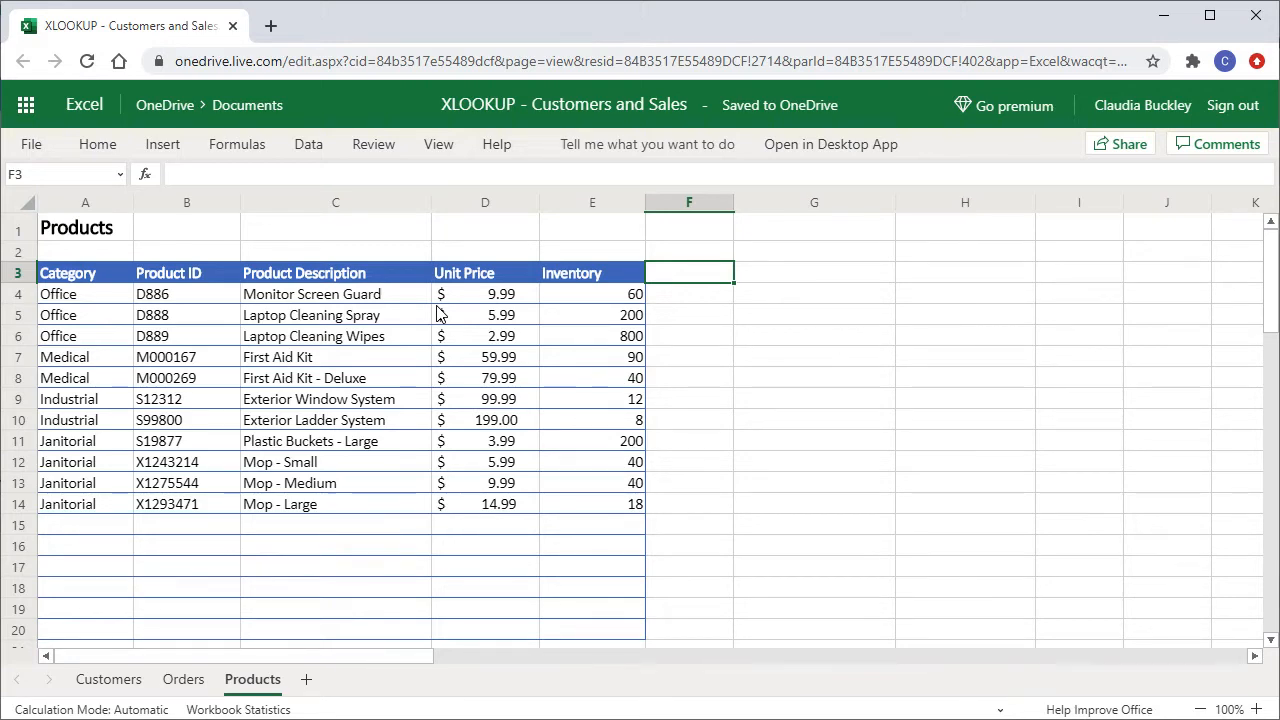
left_click(180, 680)
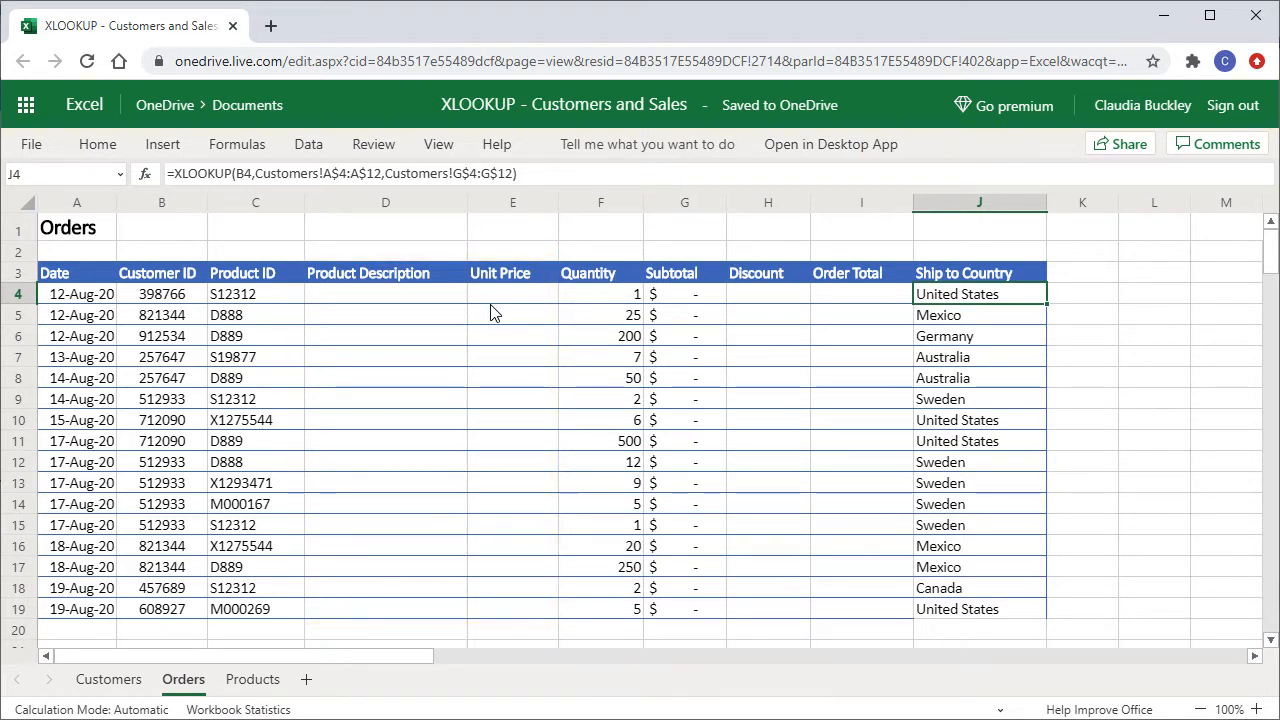
left_click(436, 299)
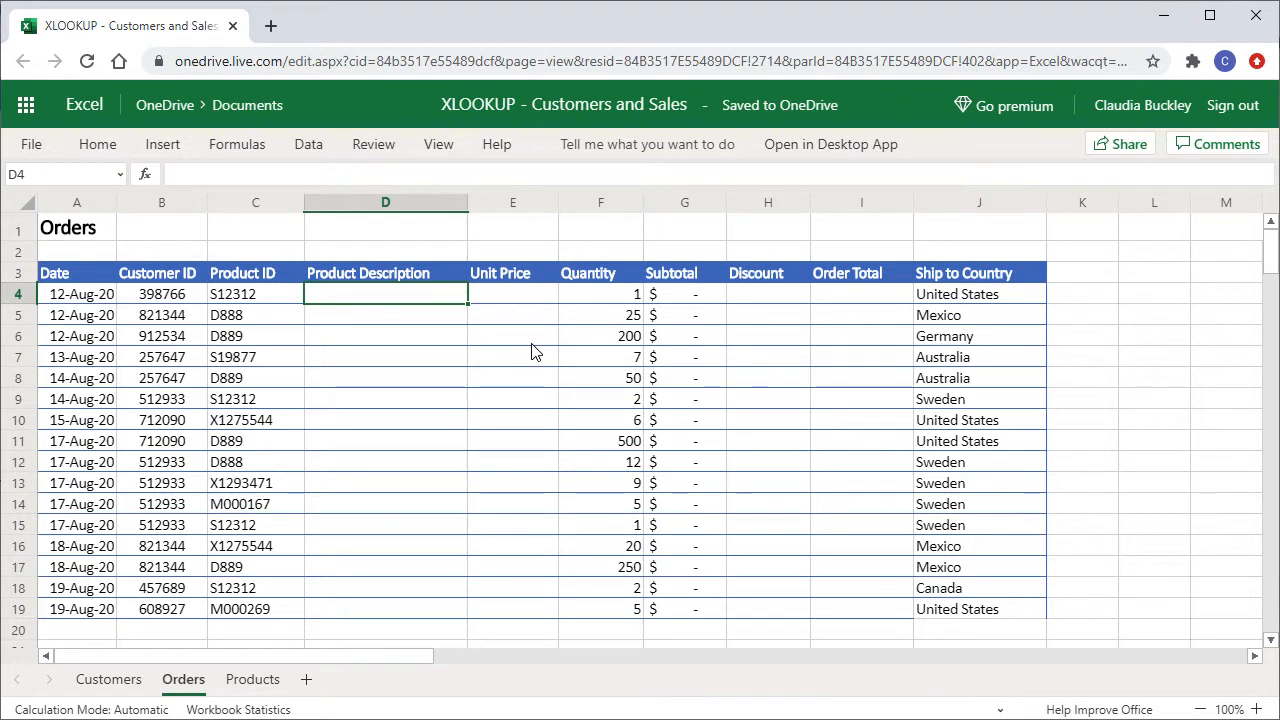
type("=xl")
key("Tab")
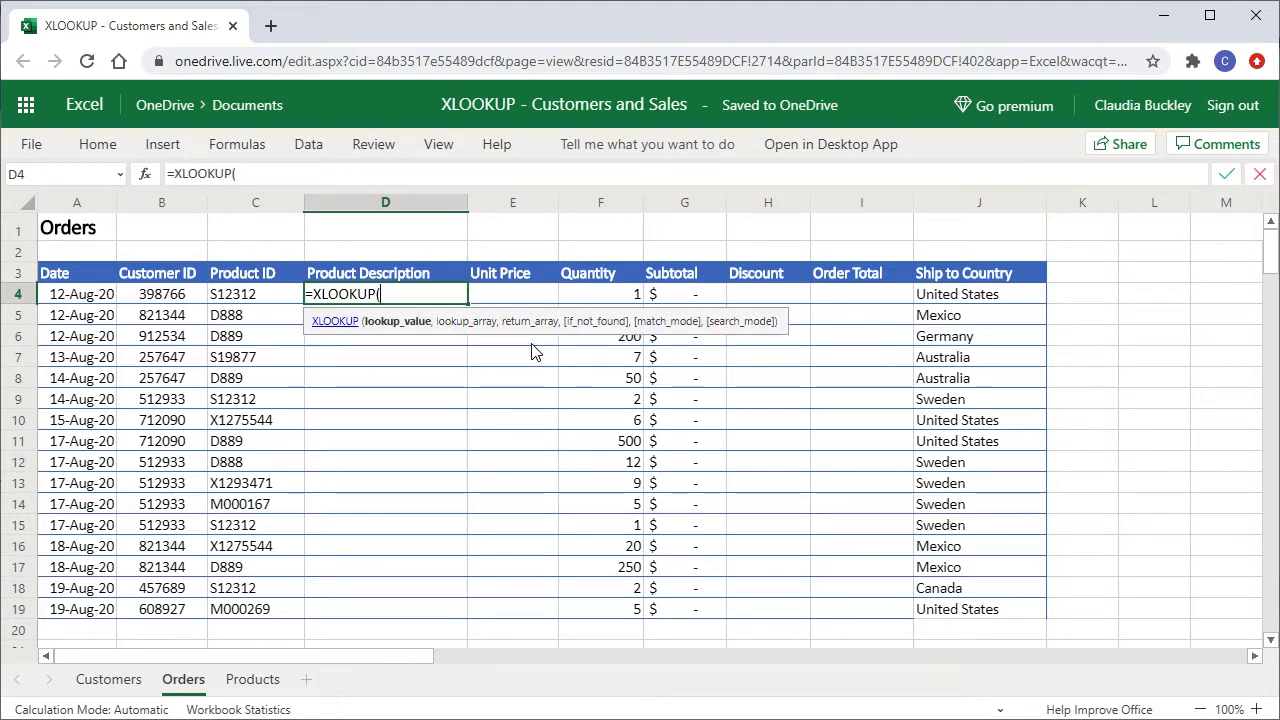
left_click(276, 303)
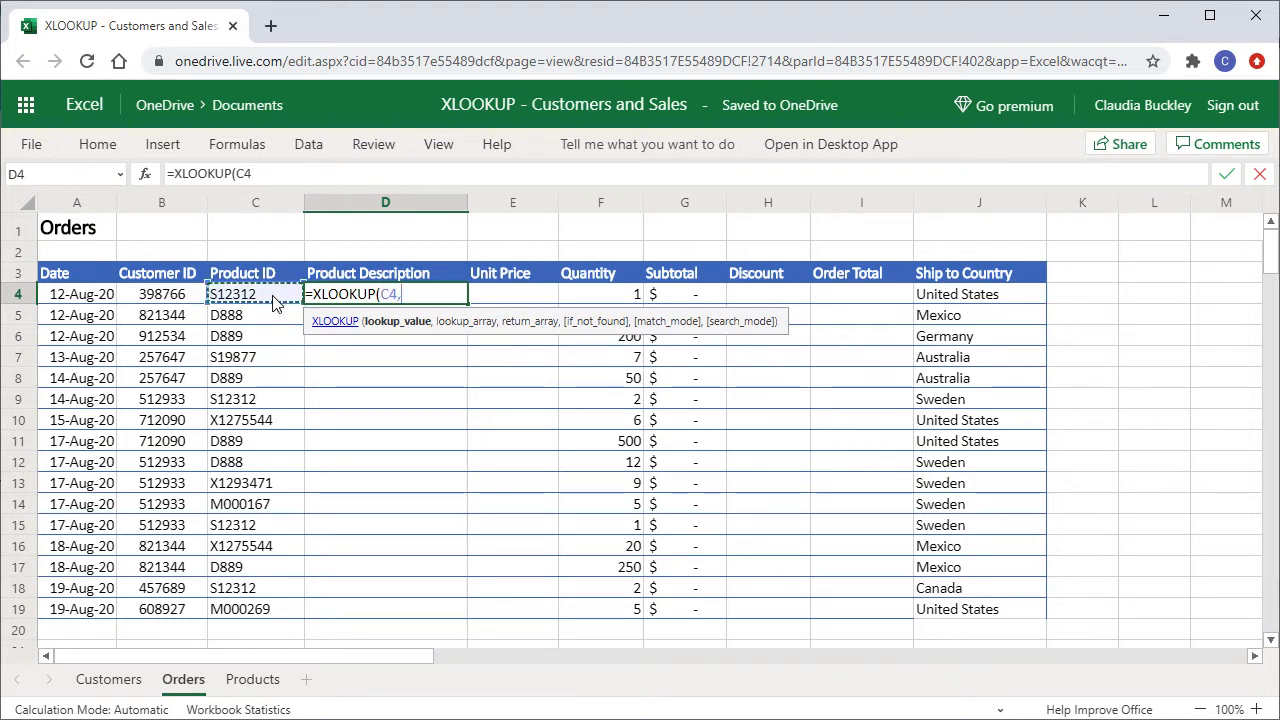
type(",")
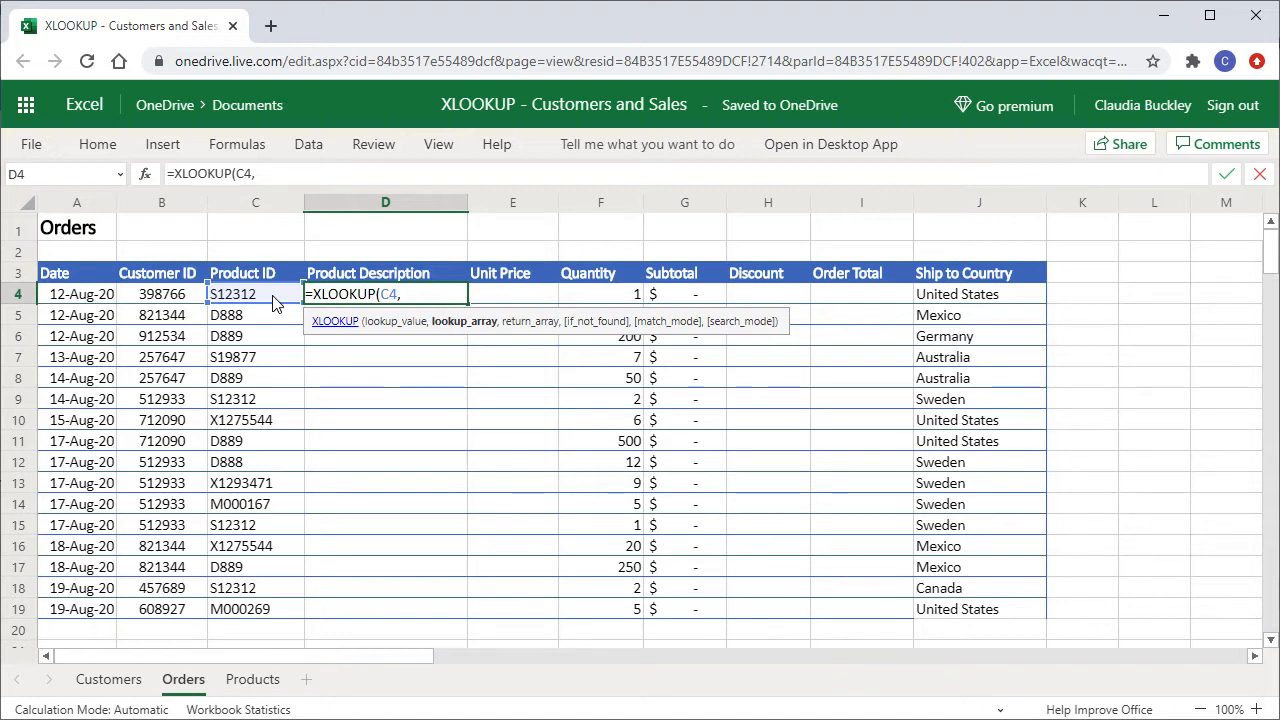
Set the lookup array to the Product ID range on the Products sheet, locked as $B$4:$B$14
left_click(252, 680)
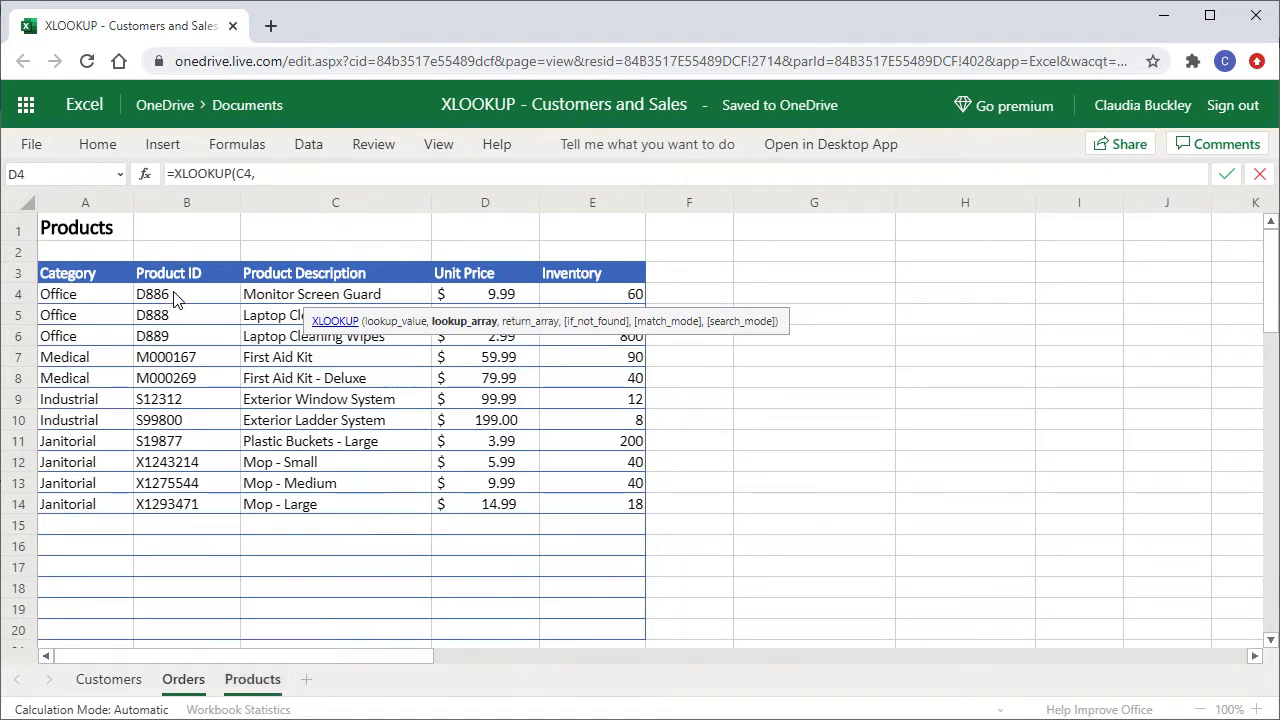
left_click_drag(174, 299, 183, 515)
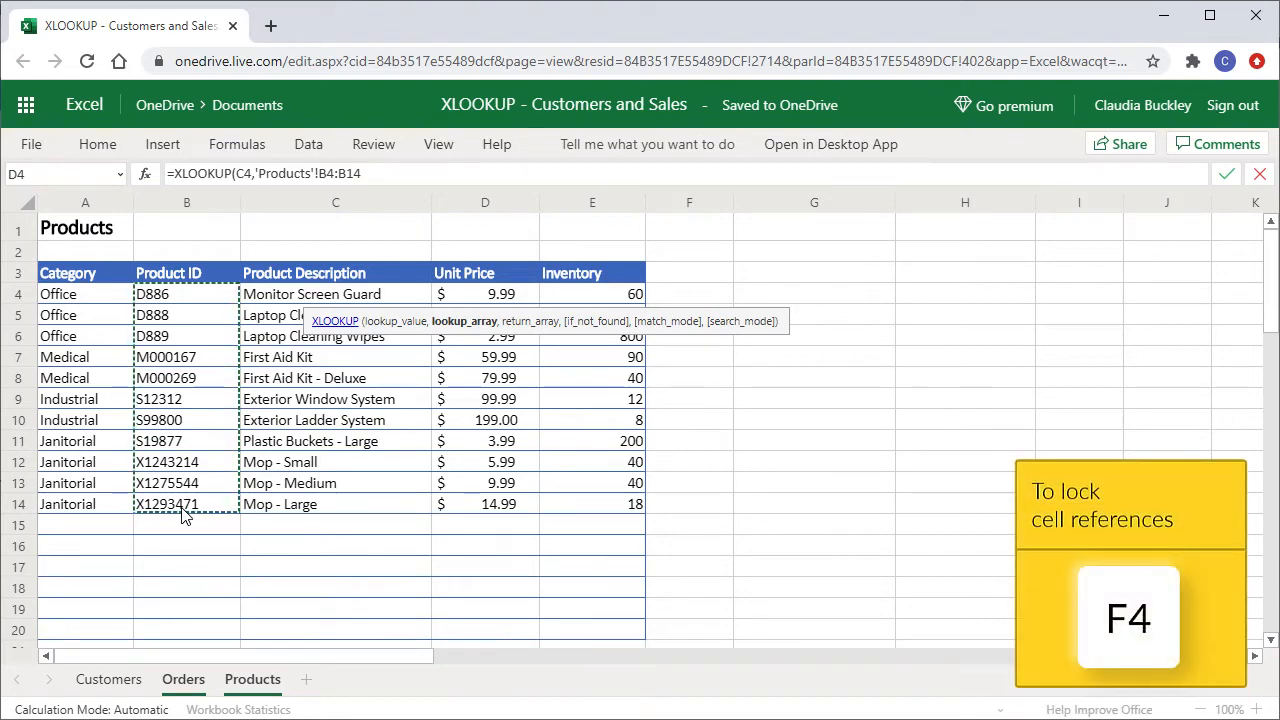
key("F4")
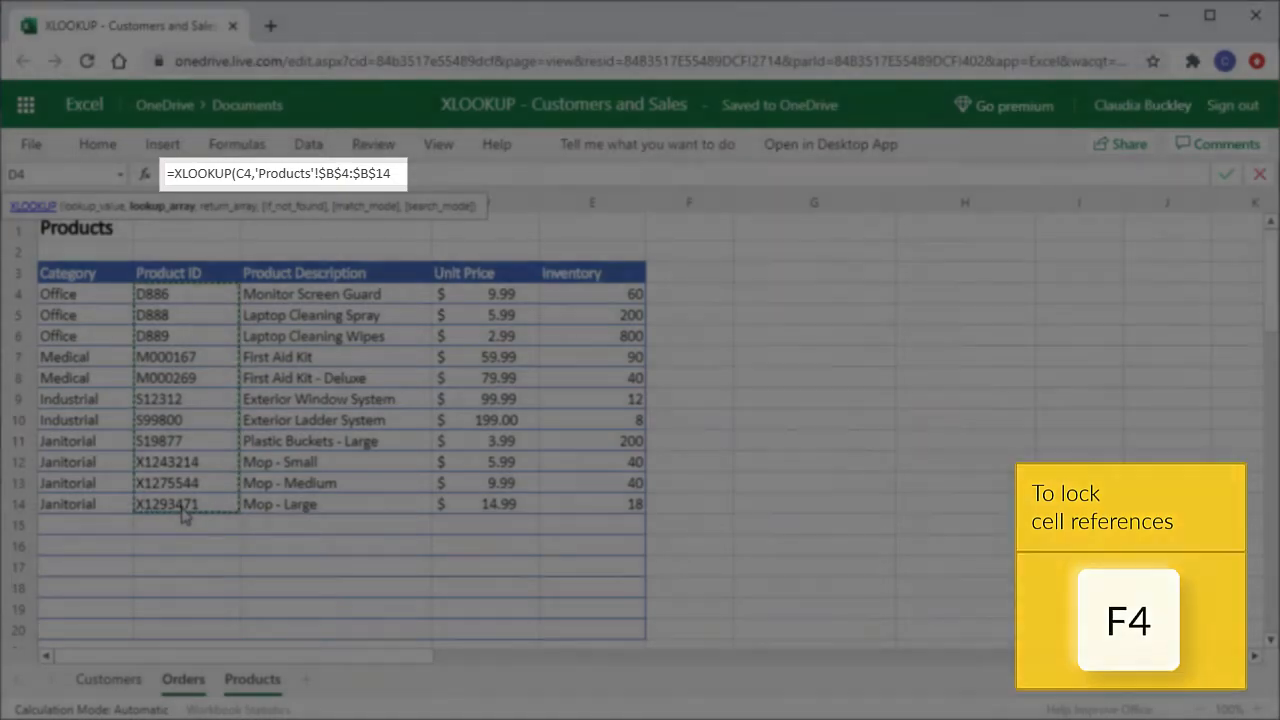
type(",")
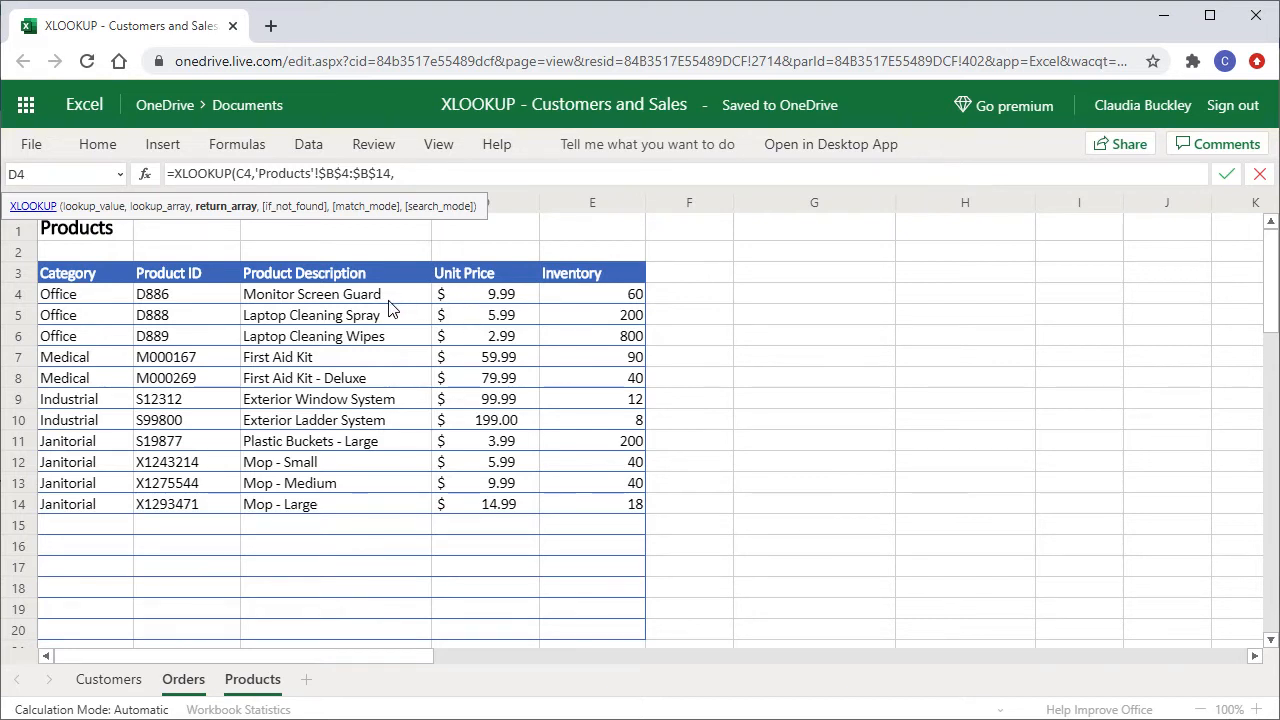
Set the return array to the Products description and unit price range, locked as $C$4:$D$14, and enter the formula
left_click_drag(393, 305, 465, 507)
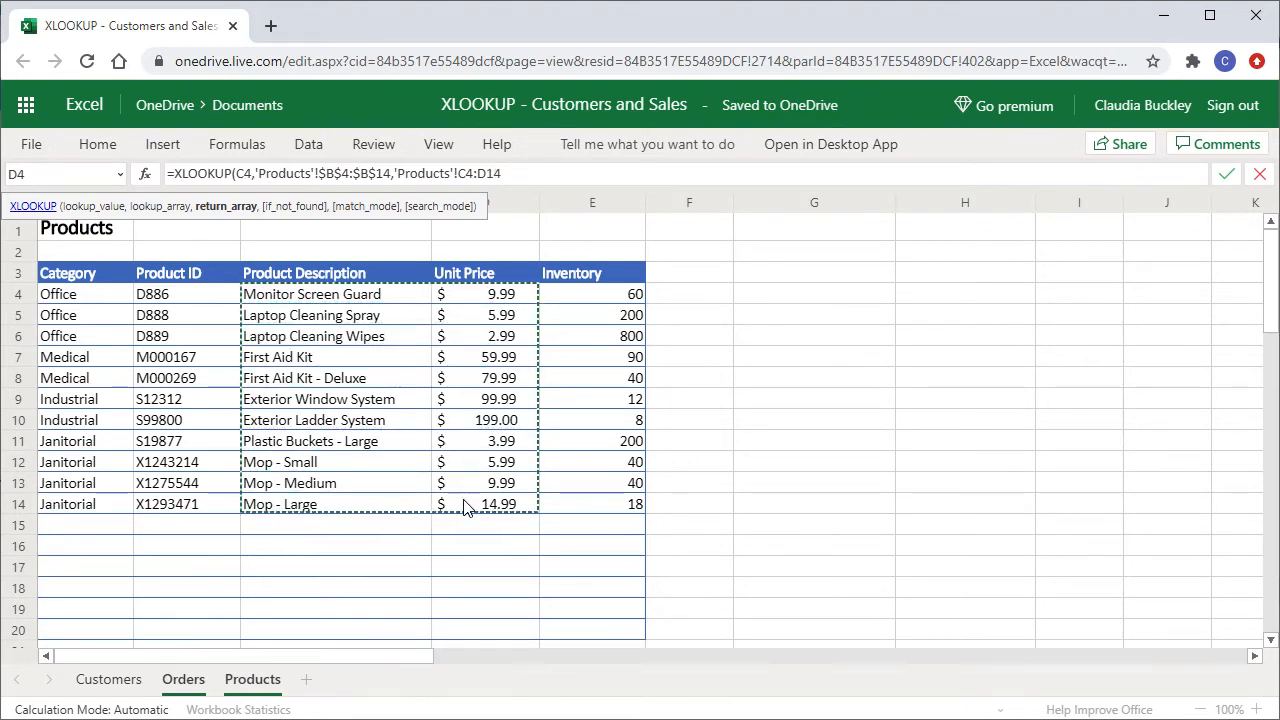
key("F4")
type(")")
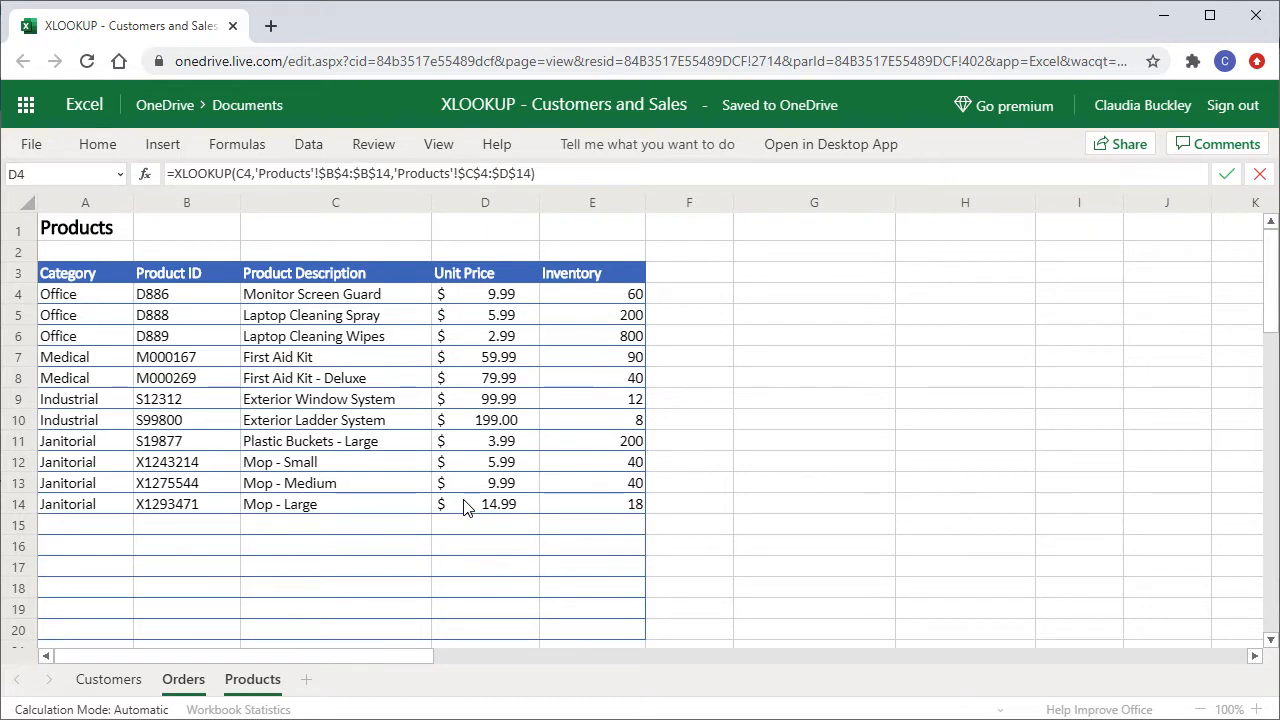
key("Return")
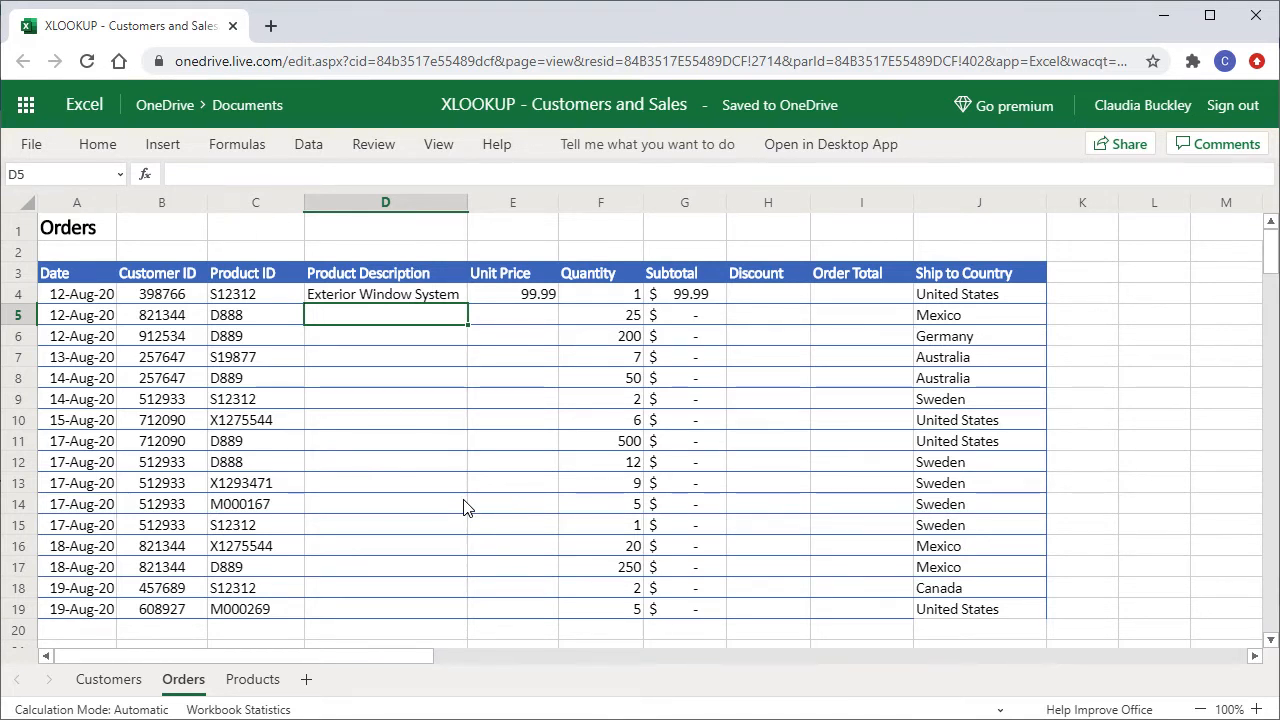
Fill the Product Description and Unit Price cells D4:E4 down to row 19 of the Orders table
left_click(449, 297)
left_click_drag(478, 301, 520, 302)
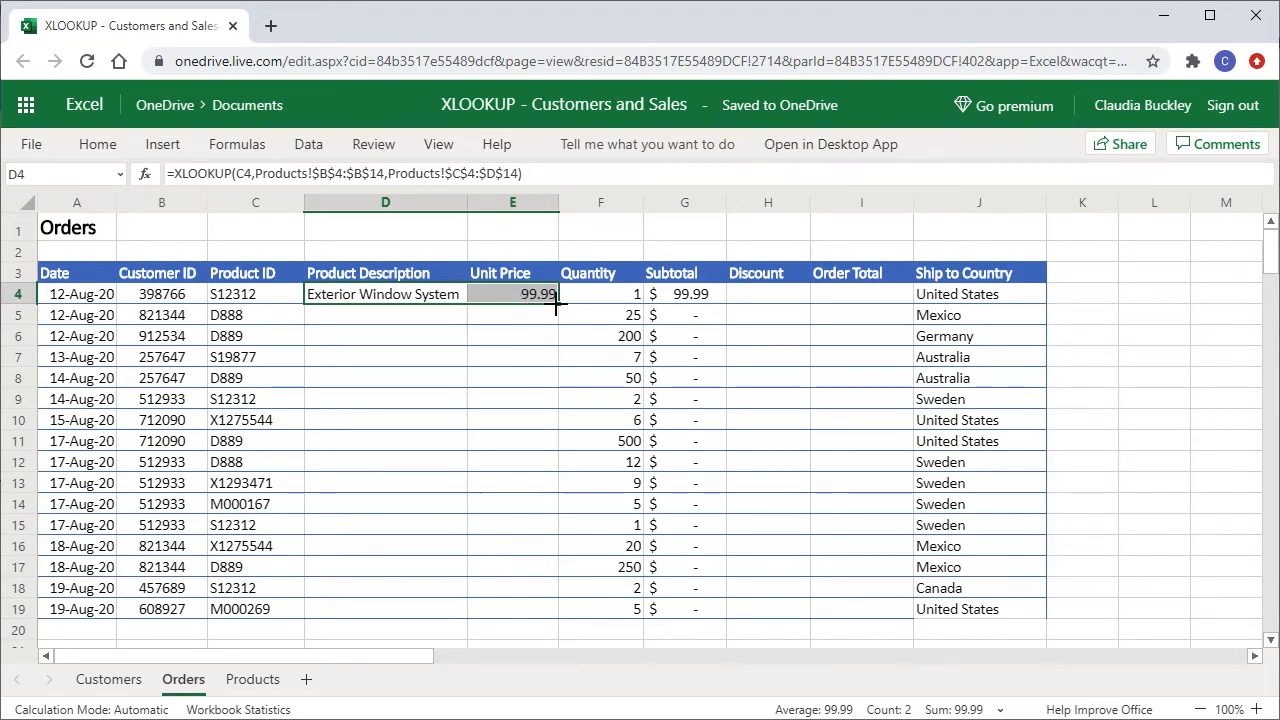
double_click(556, 303)
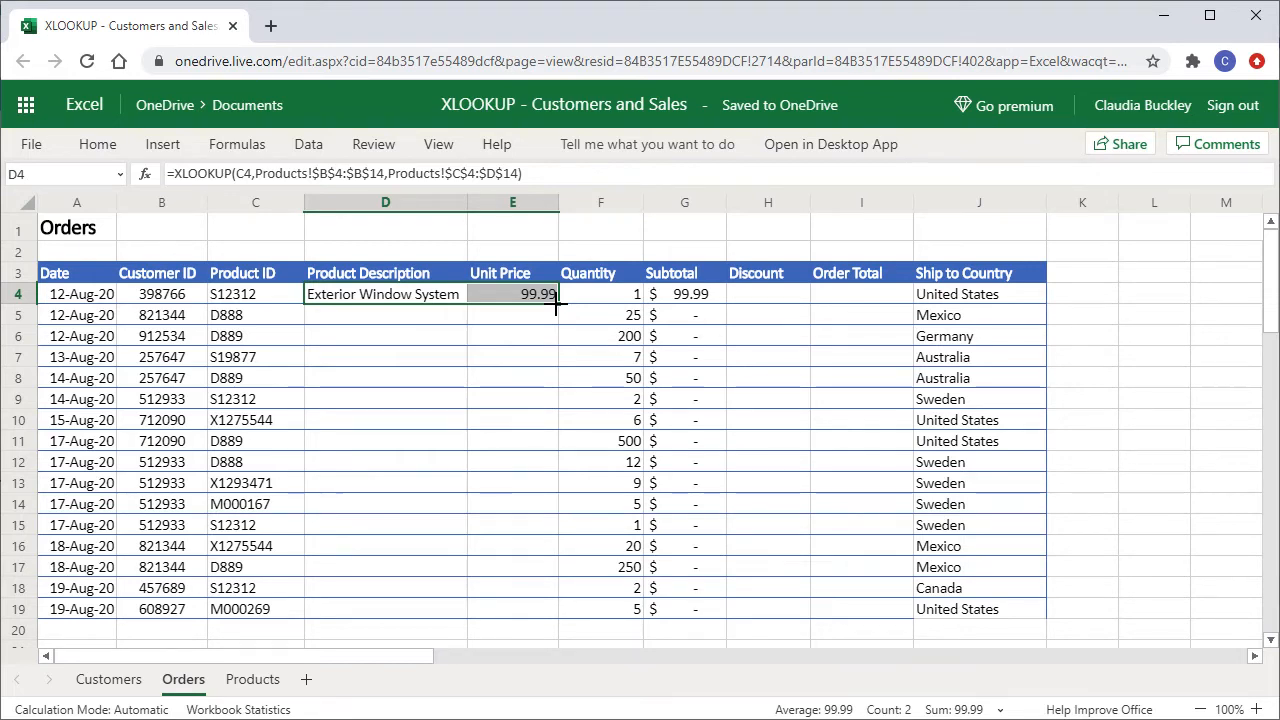
left_click_drag(556, 306, 543, 611)
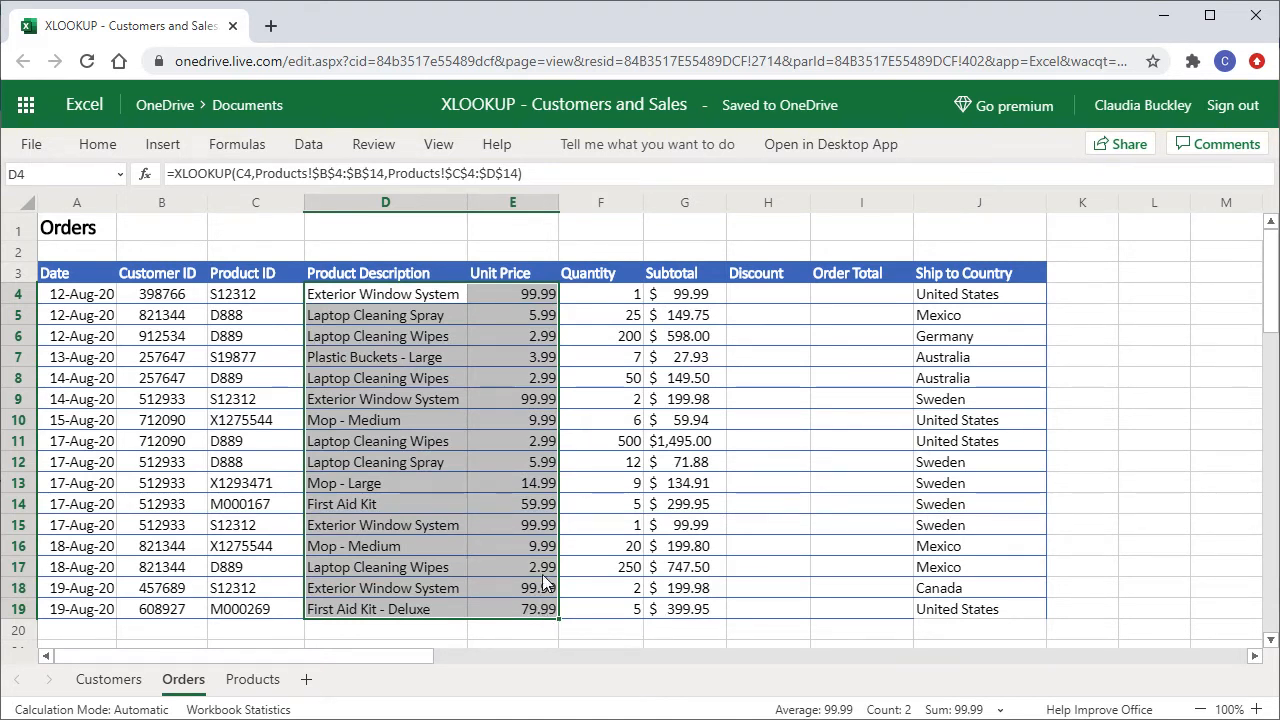
Check the formulas in D4 and E4, and change the product ID in C19 to the nonexistent N000269 to test the lookup
left_click(418, 300)
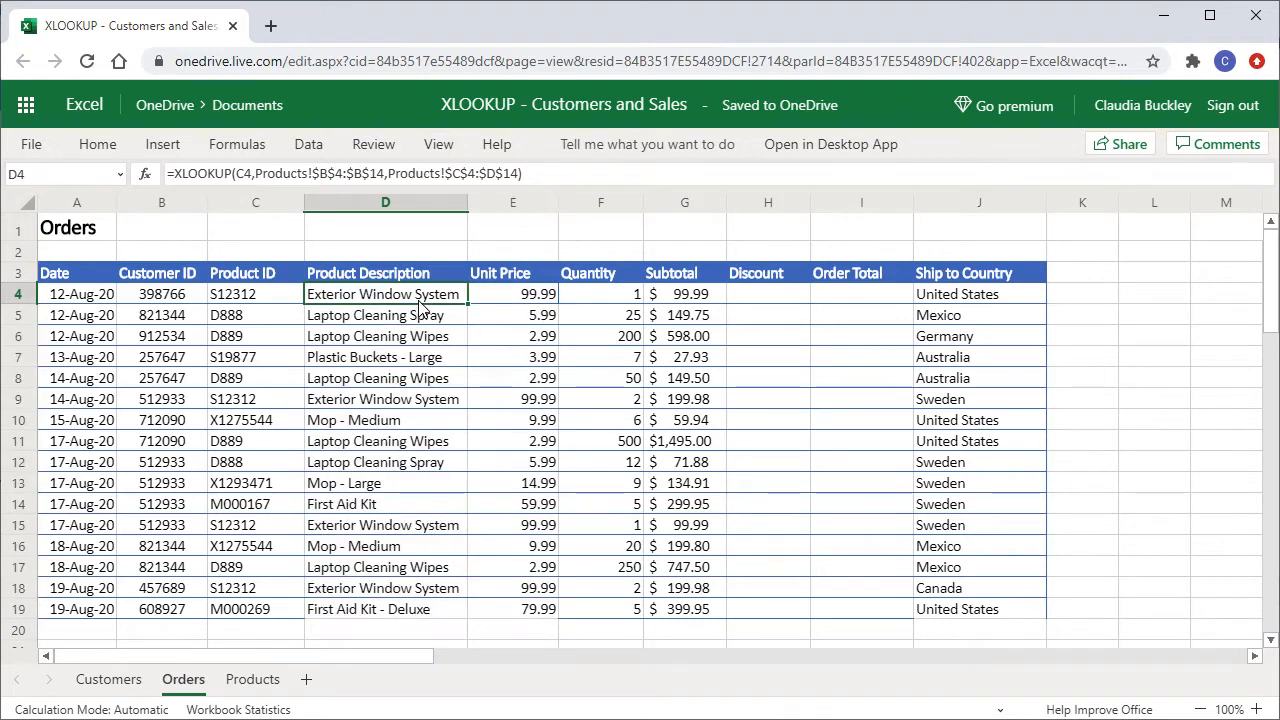
left_click(530, 303)
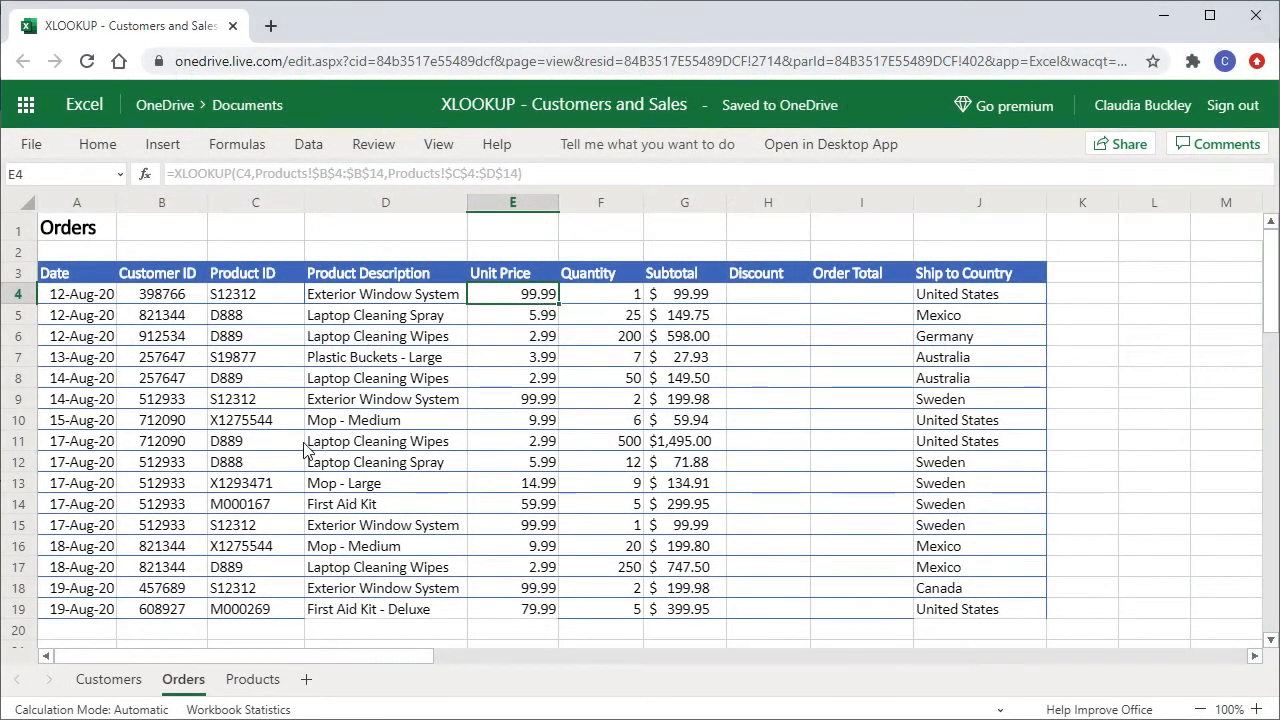
left_click(236, 614)
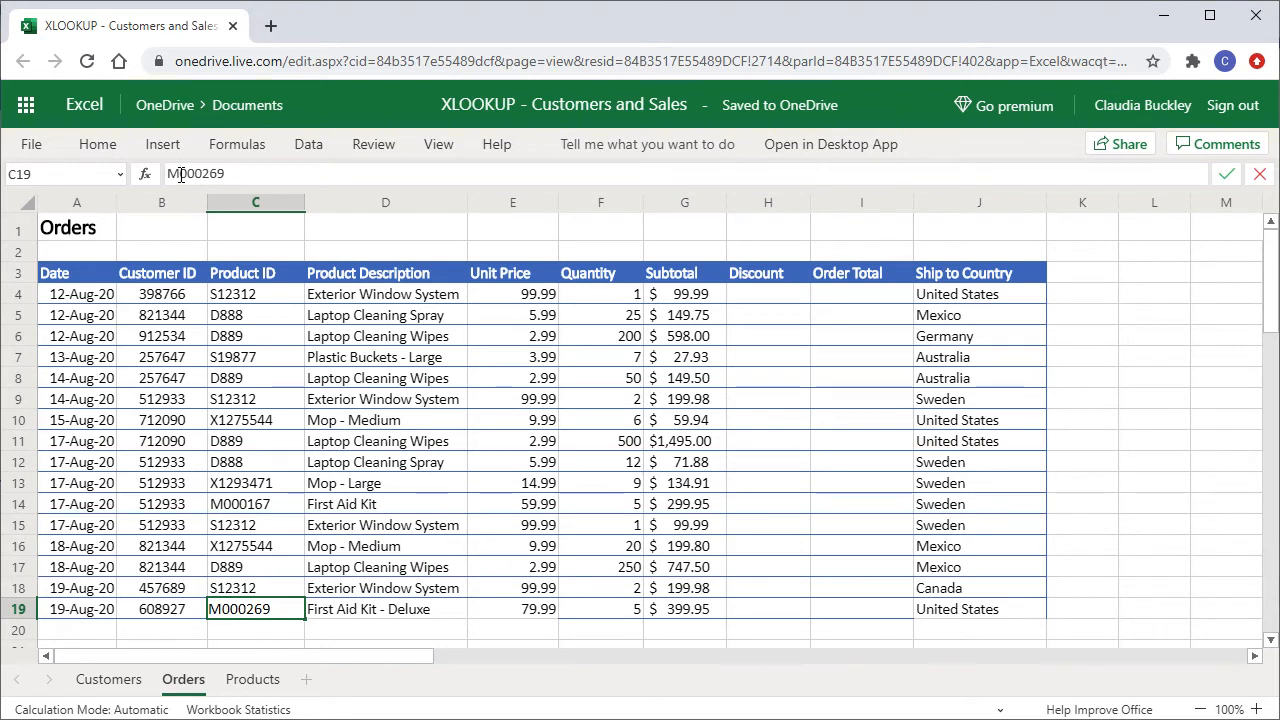
key("BackSpace")
type("N")
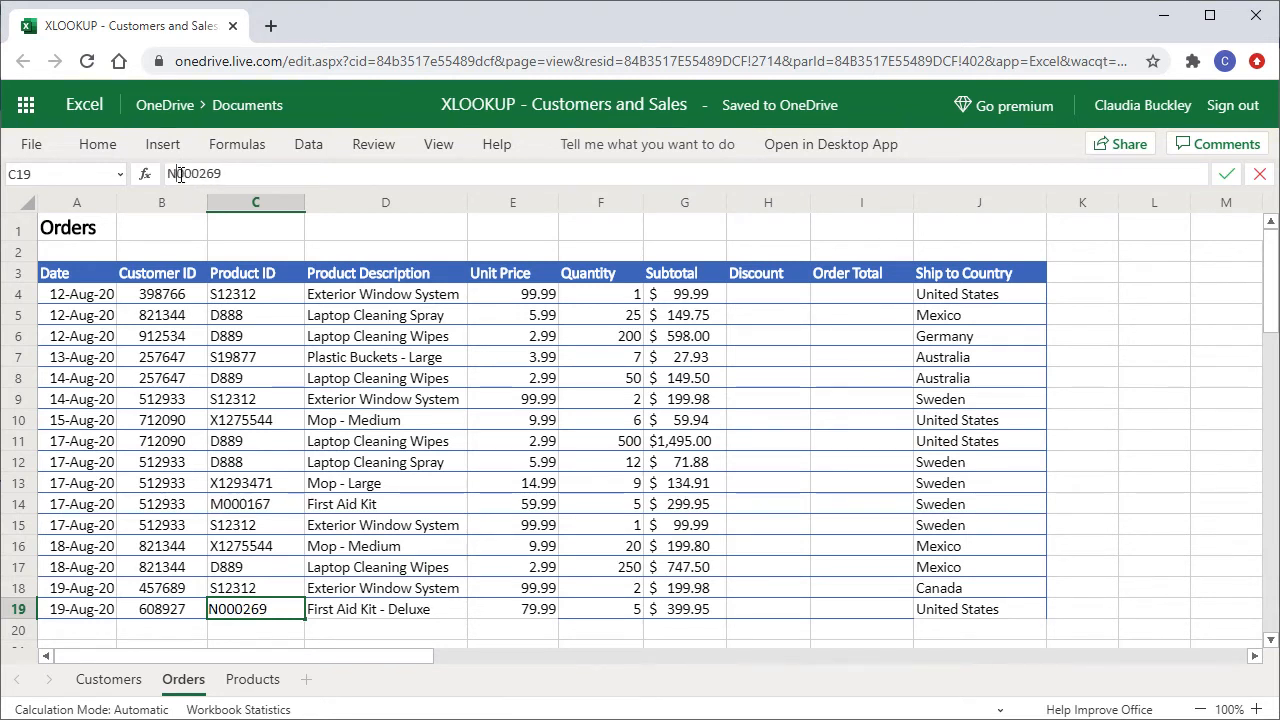
key("Return")
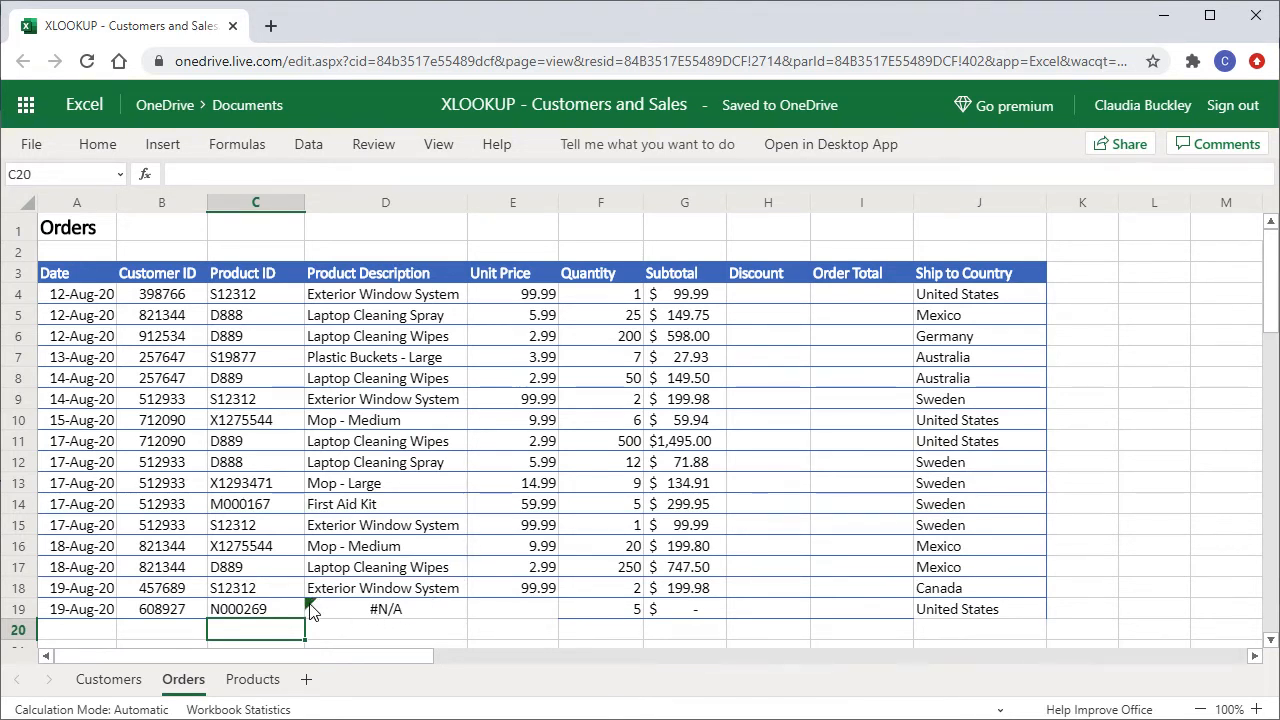
mouse_move(310, 612)
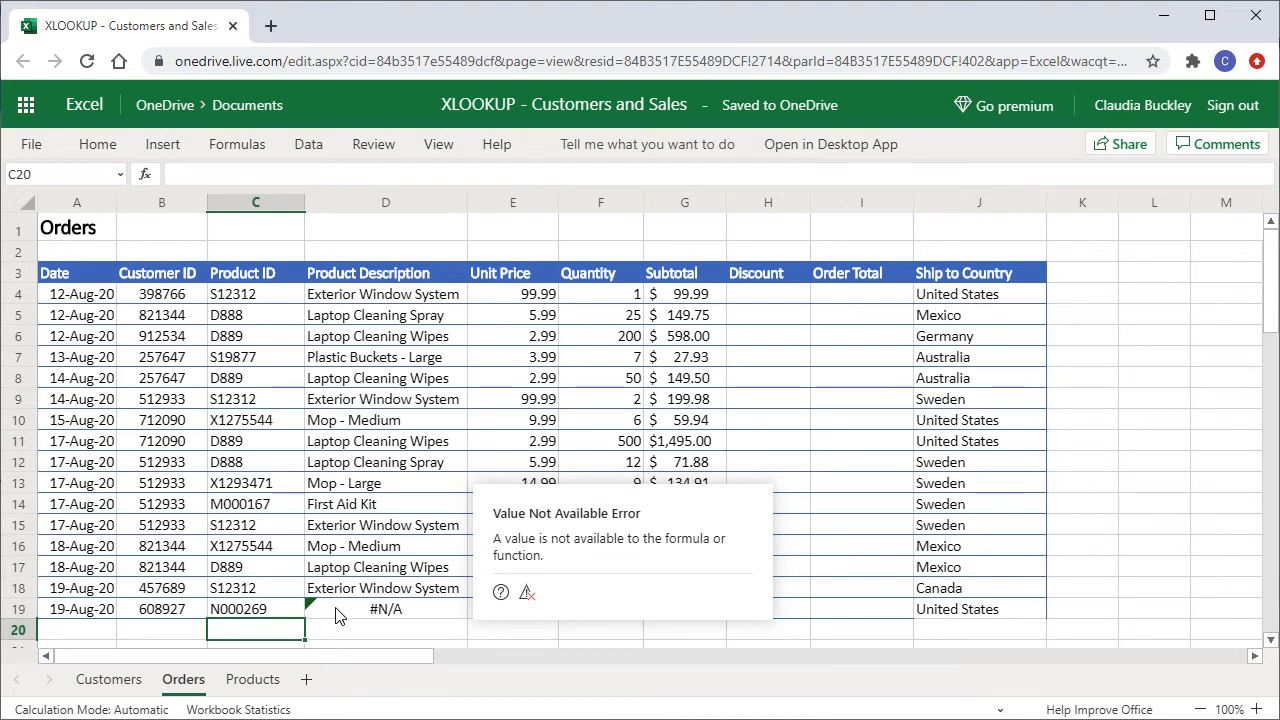
Add the if_not_found argument "Product ID Invalid" to the XLOOKUP formula in D4
left_click(385, 294)
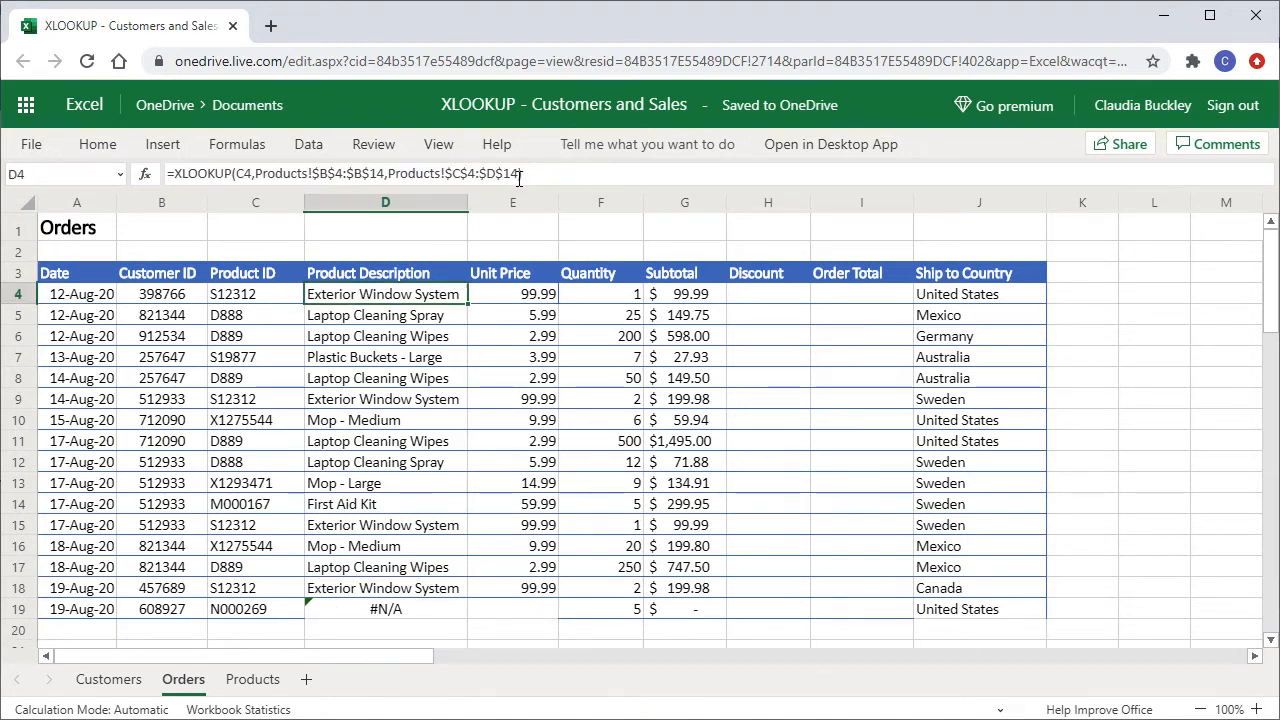
left_click(519, 175)
type(",")
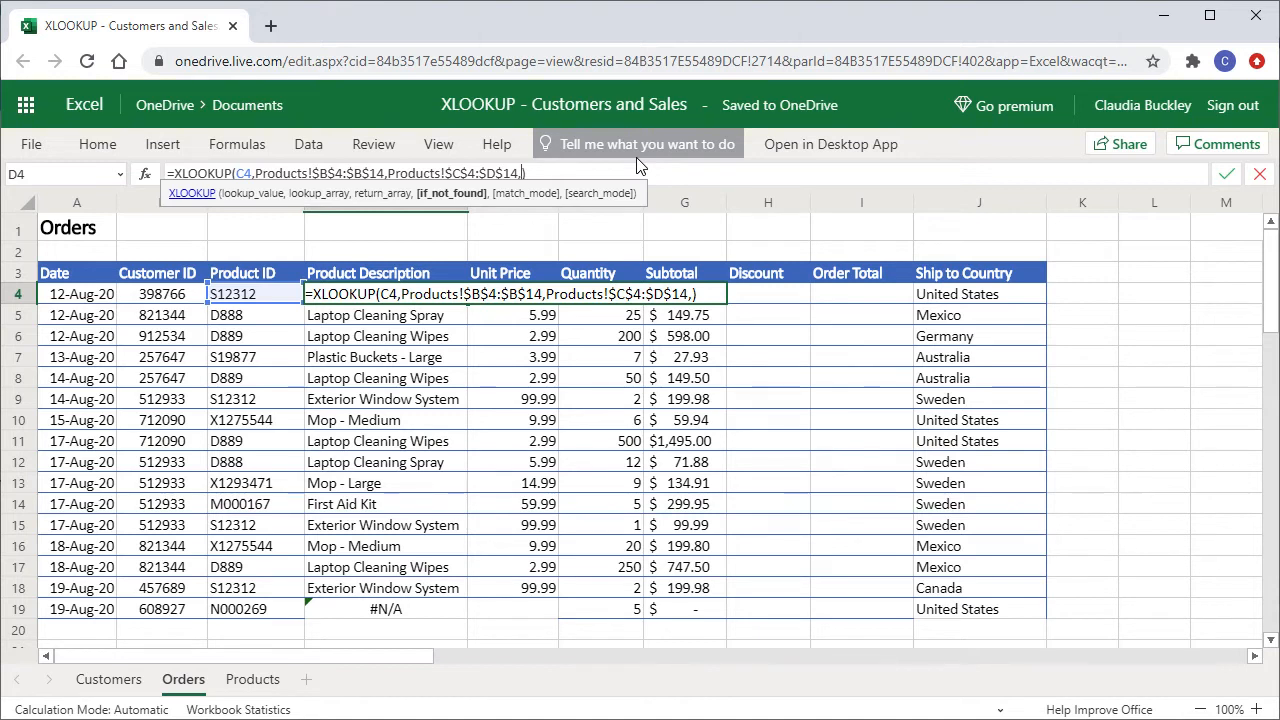
type("\"Produc")
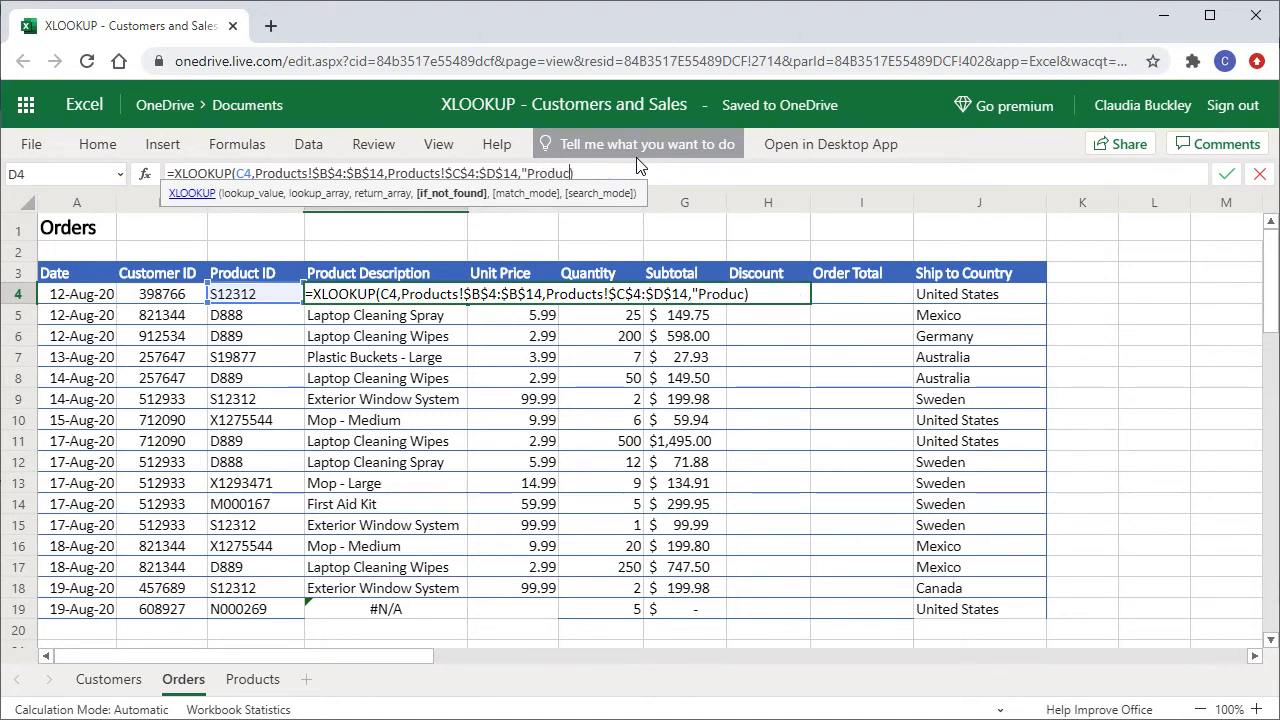
type("t ID Inv")
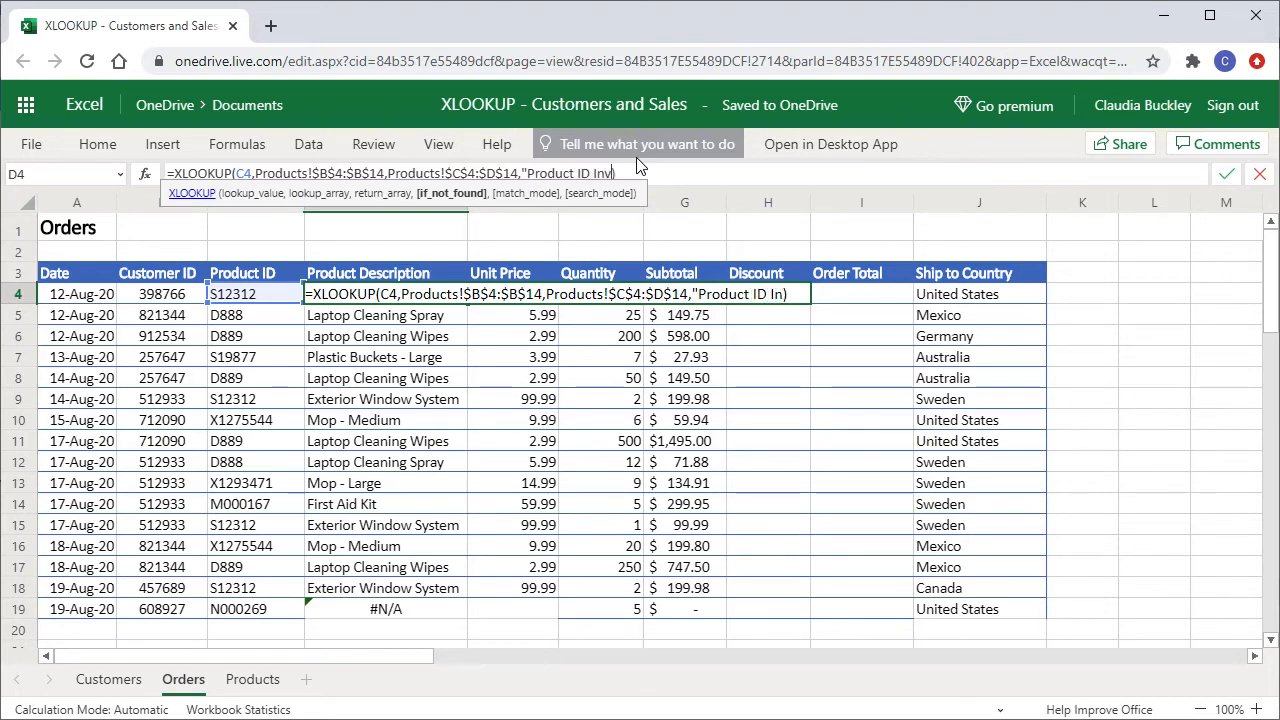
type("alid\"")
key("Return")
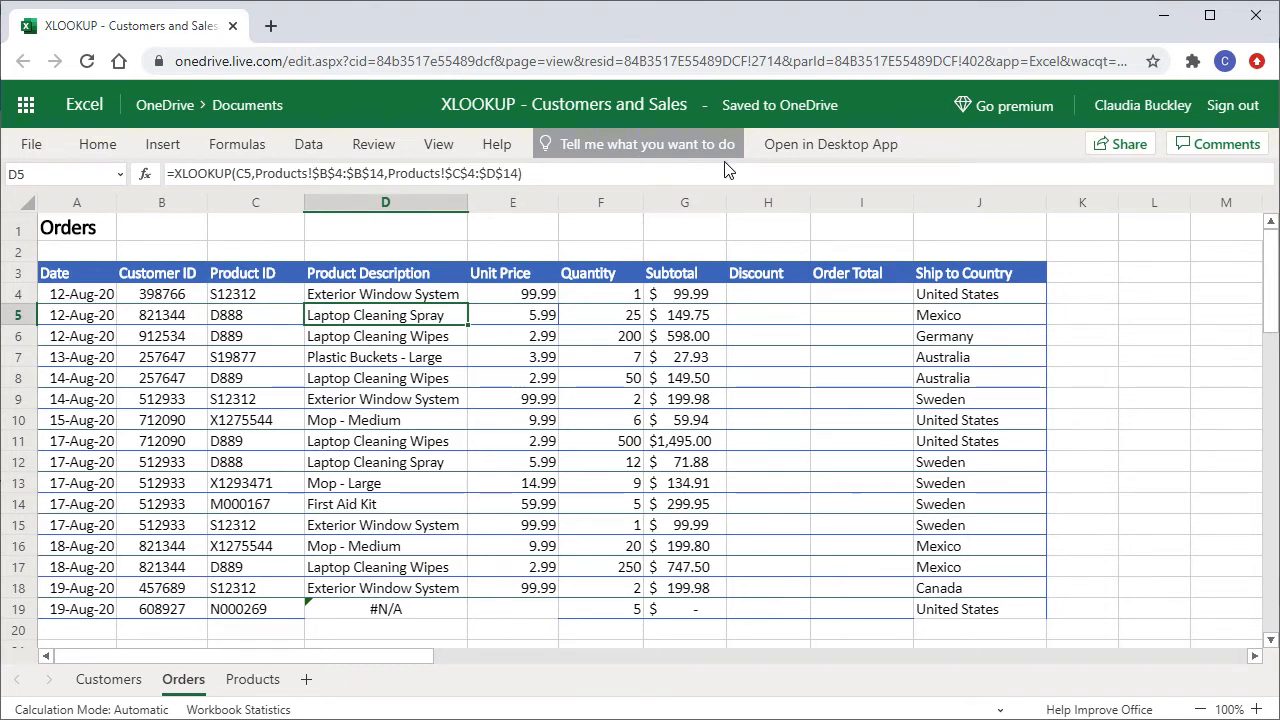
Fill the updated Product Description formula from D4 down to D19 and check the formula in D19
left_click(462, 300)
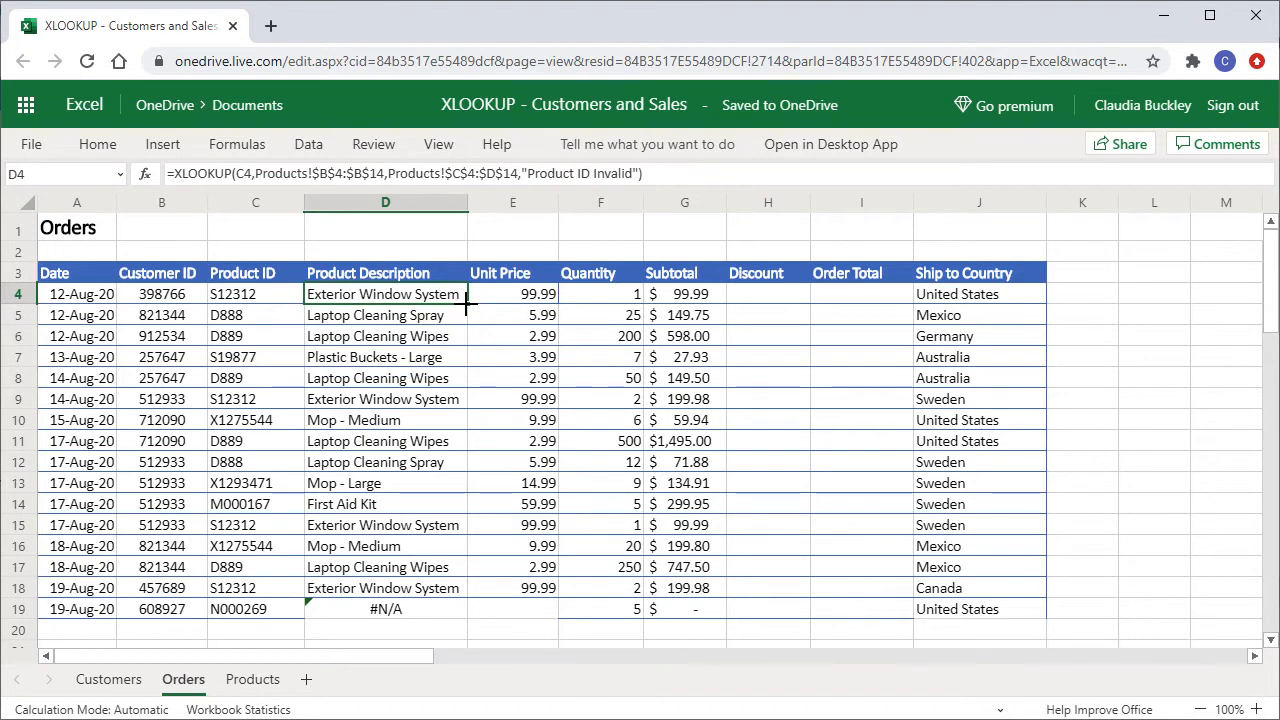
left_click_drag(465, 300, 466, 614)
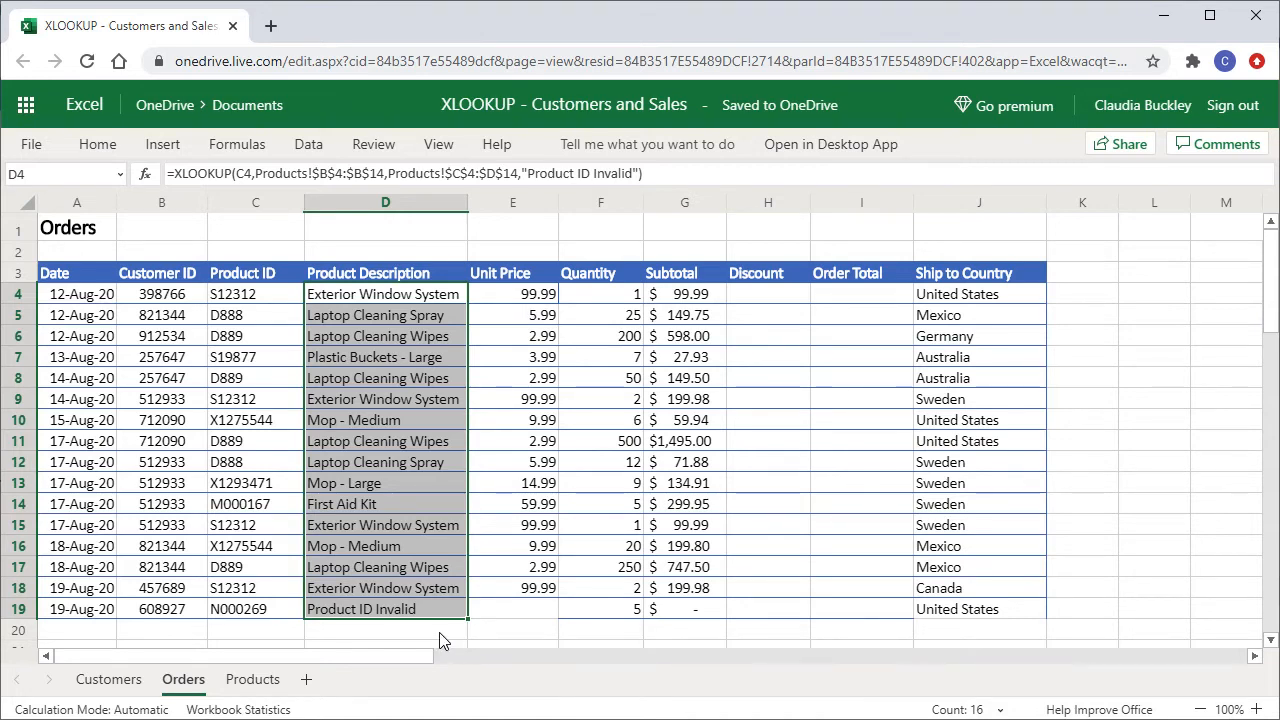
left_click(384, 612)
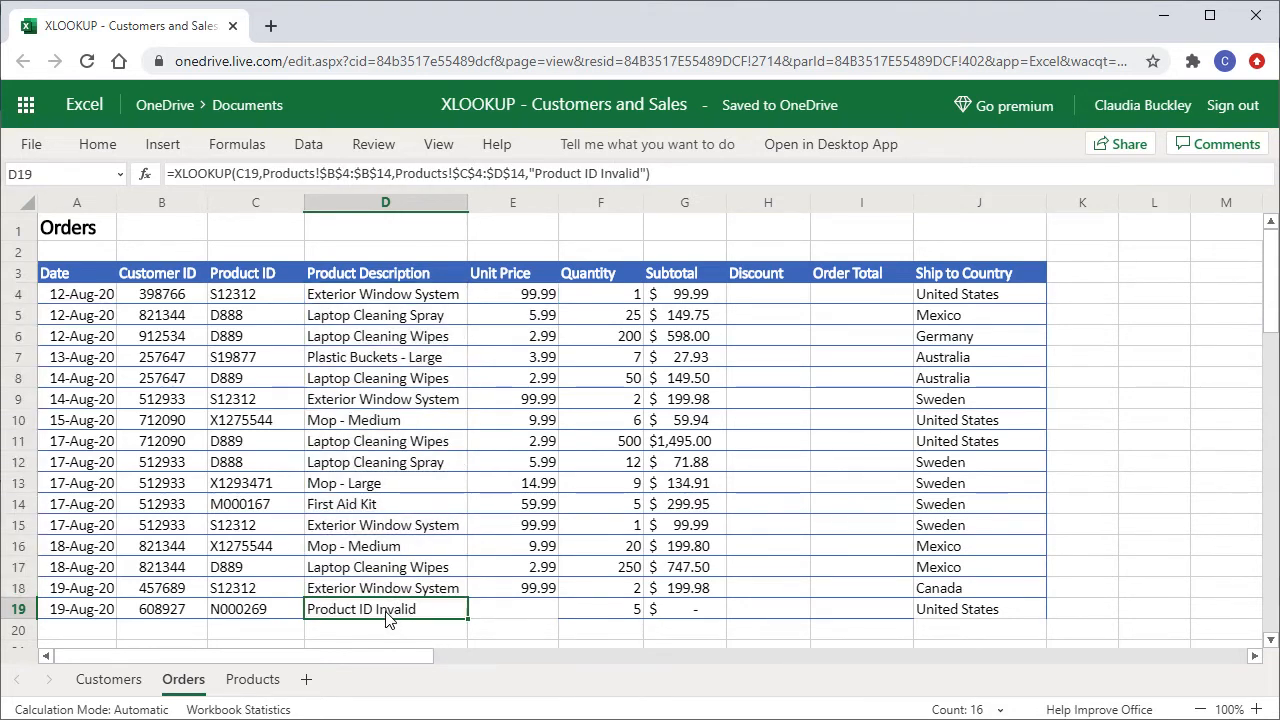
Restore the product ID in C19 to M000269
left_click(228, 617)
left_click(176, 176)
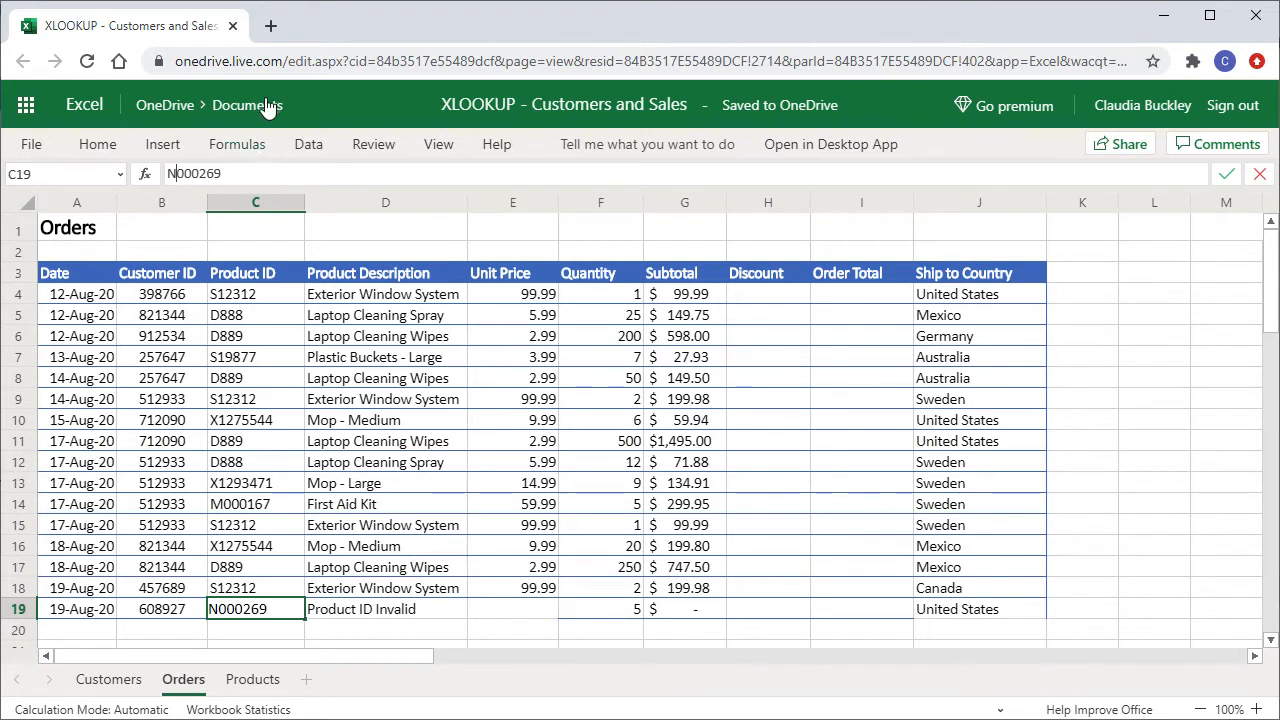
key("BackSpace")
type("M")
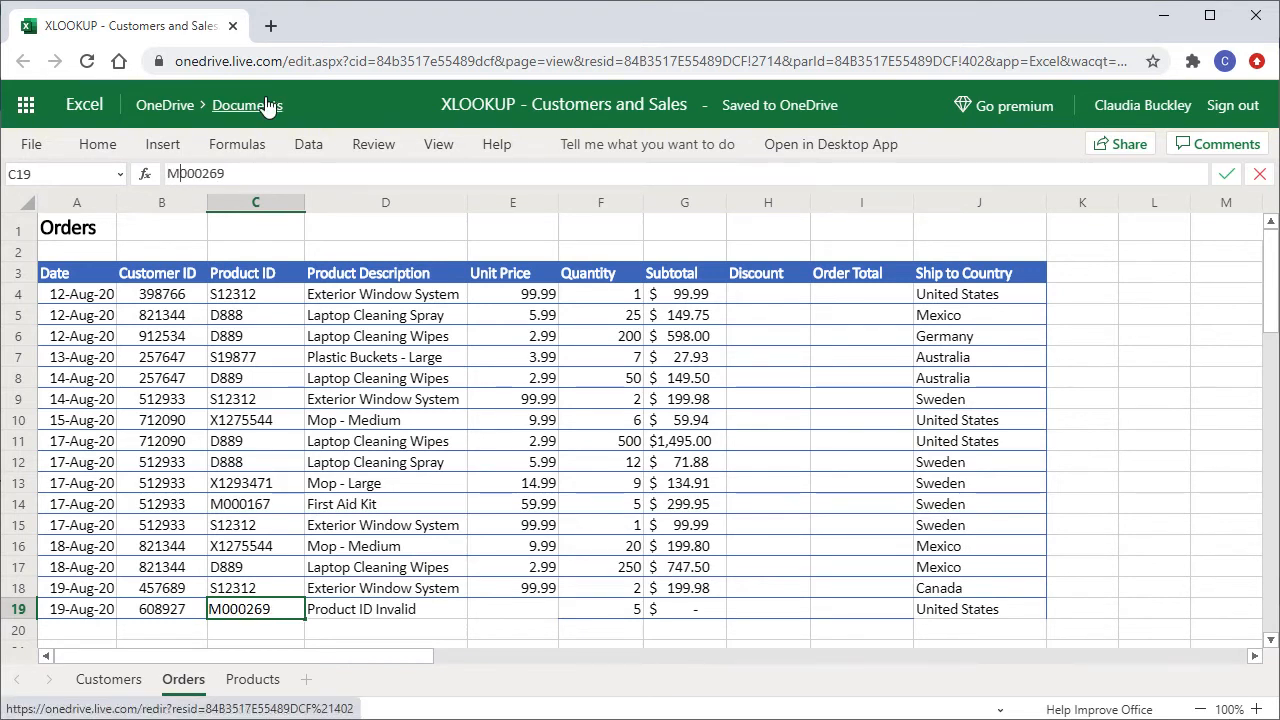
key("Return")
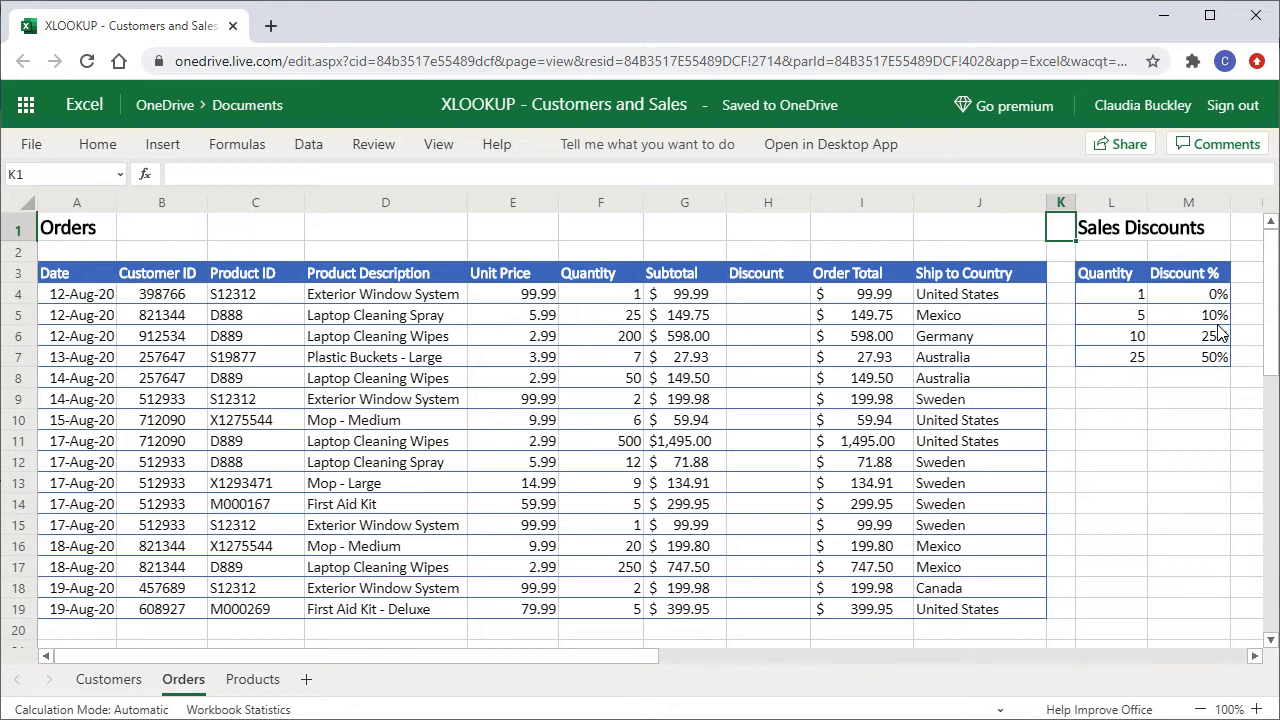
Start an XLOOKUP formula in Discount cell H4 with quantity cell F4 as the lookup value
left_click(786, 298)
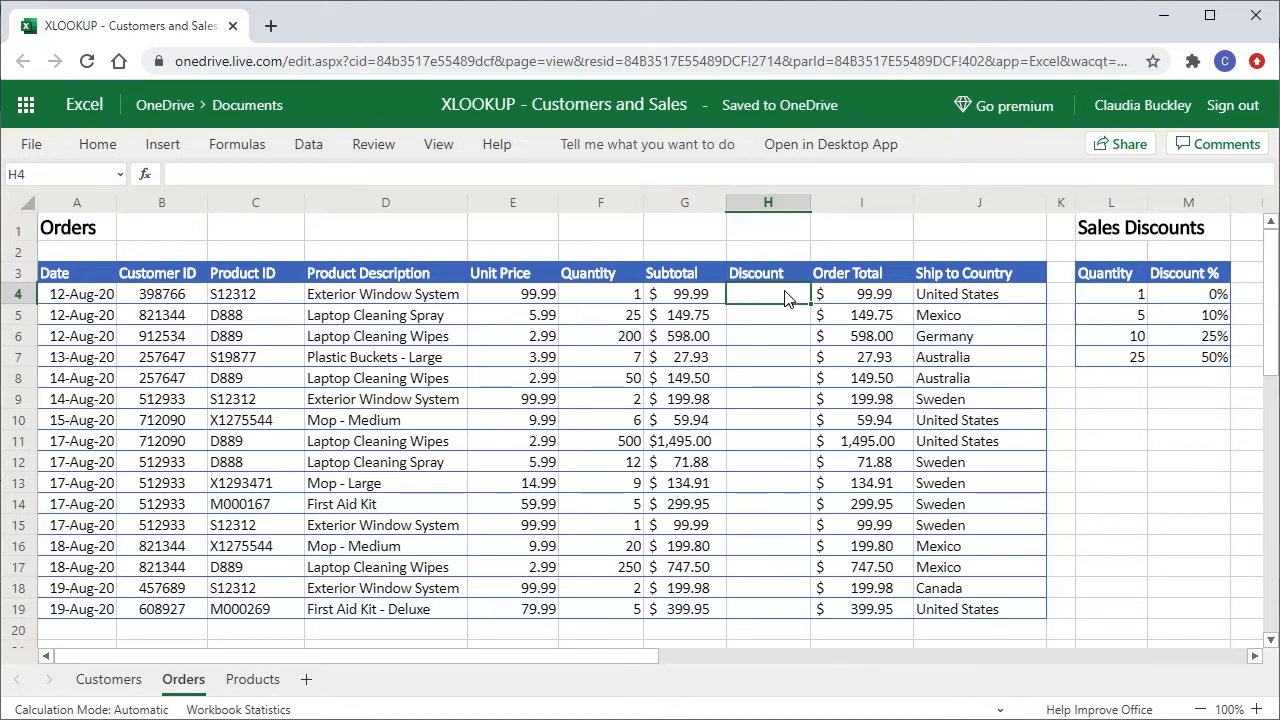
type("=xl")
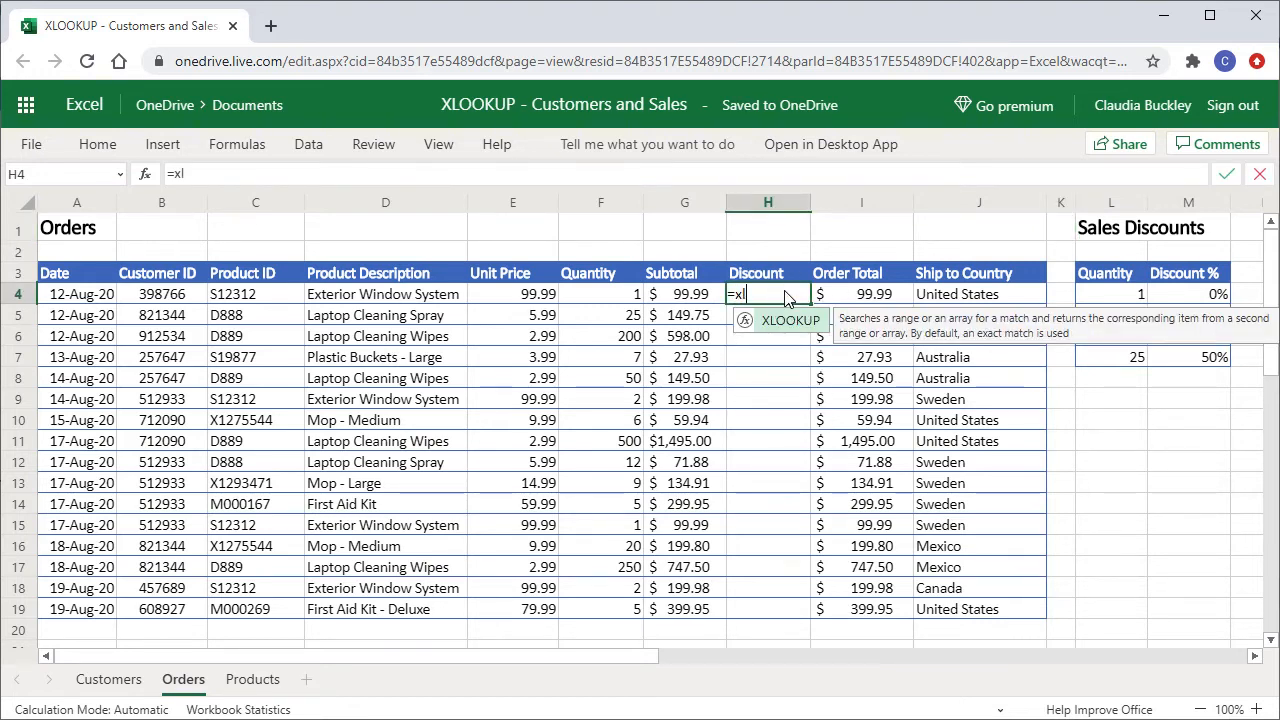
key("Tab")
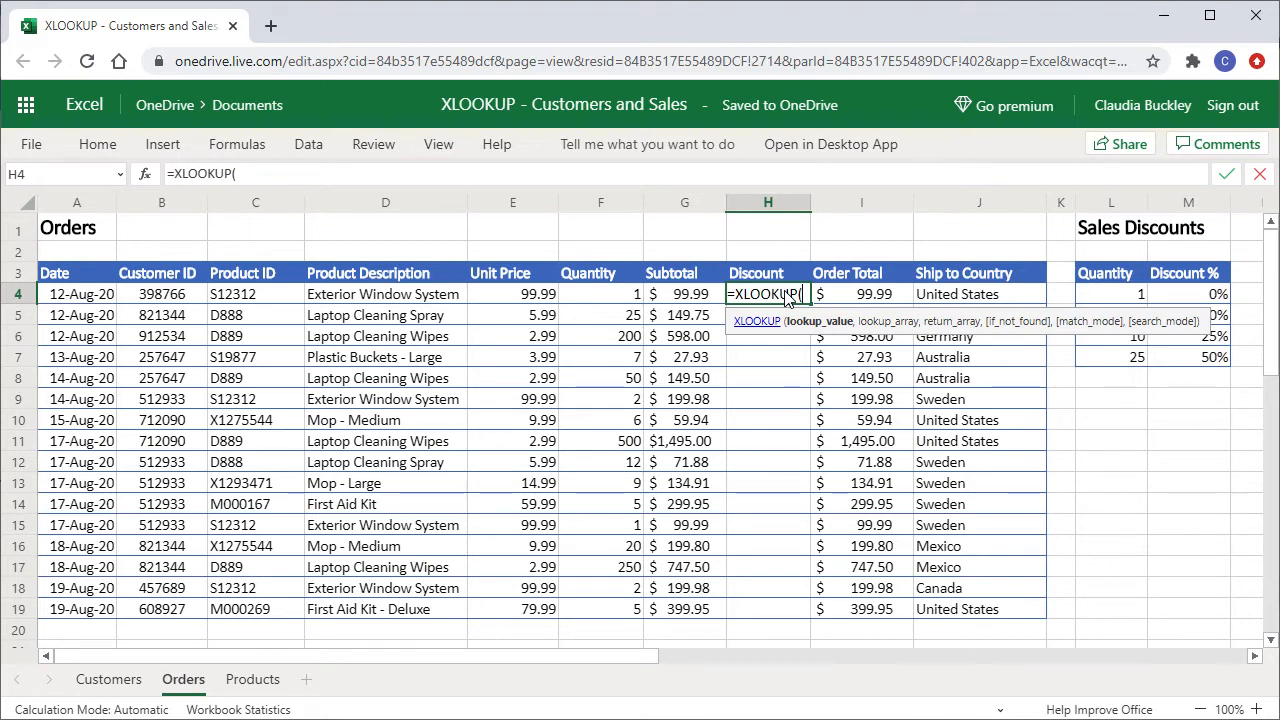
left_click(603, 300)
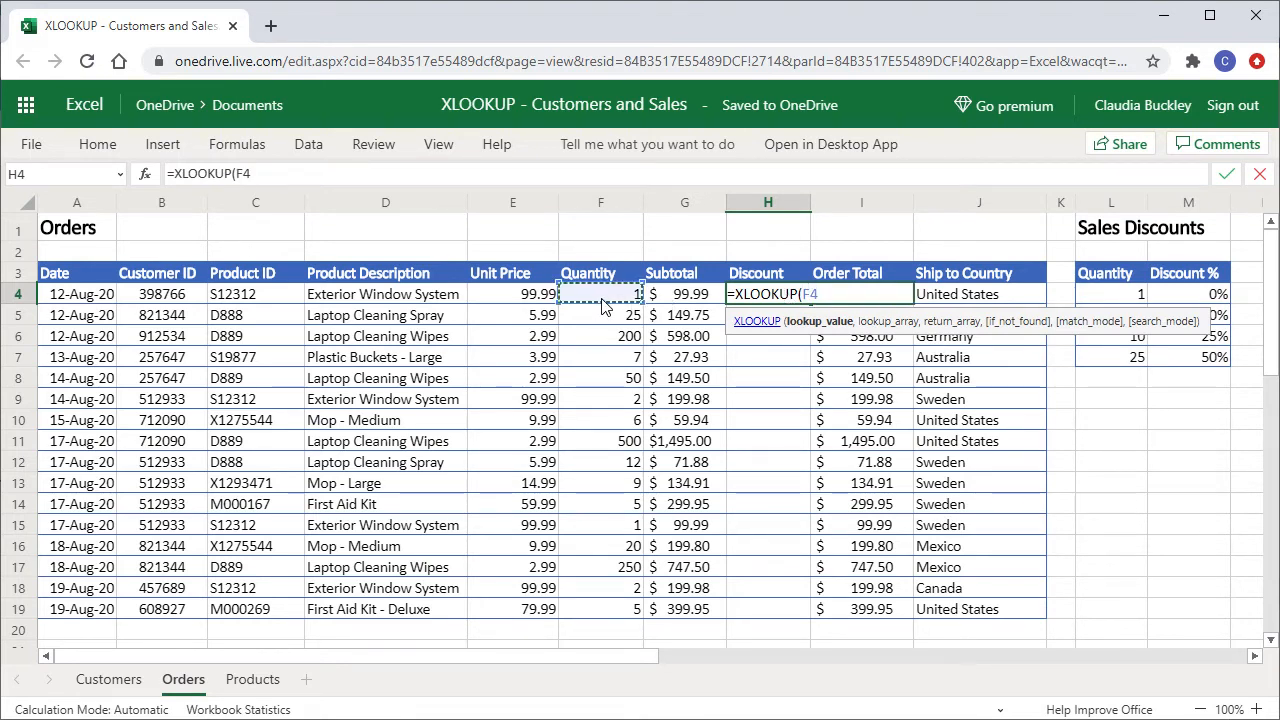
type(",")
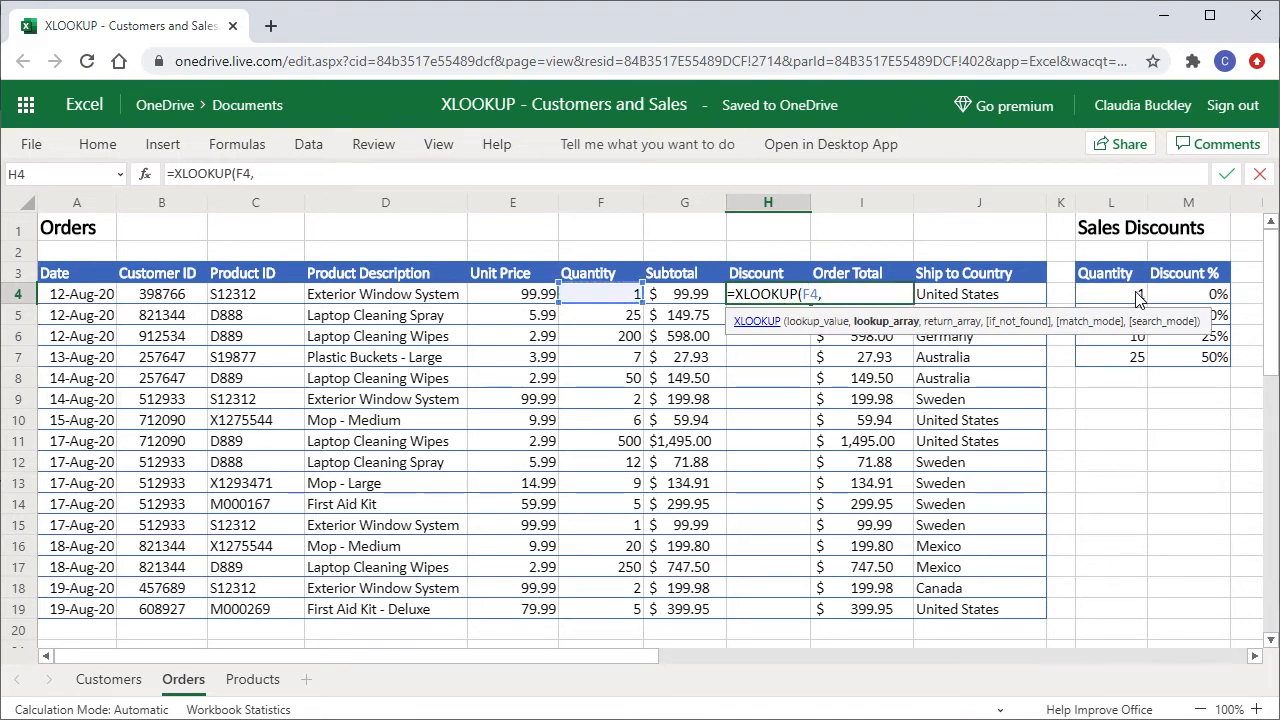
Set the lookup array to the Sales Discounts quantities $L$4:$L$7 and the return array to the discount percentages $M$4:$M$7, both locked
left_click_drag(1135, 295, 1133, 368)
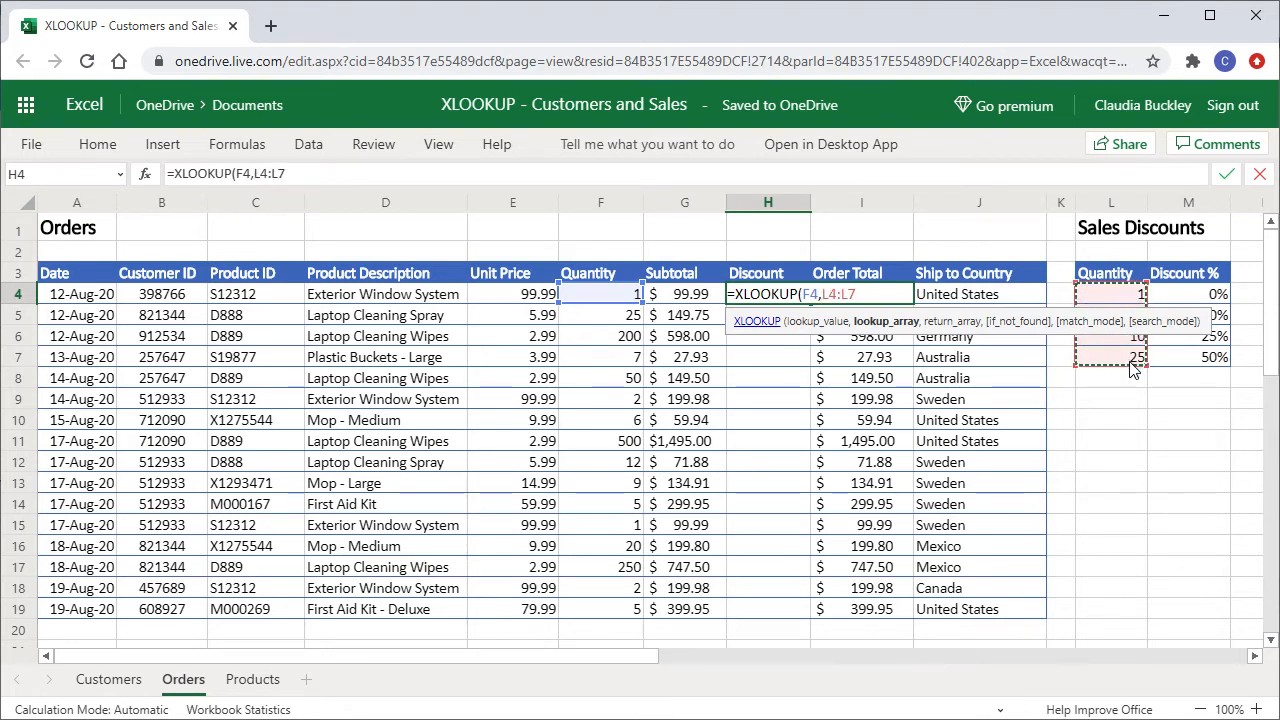
key("F4")
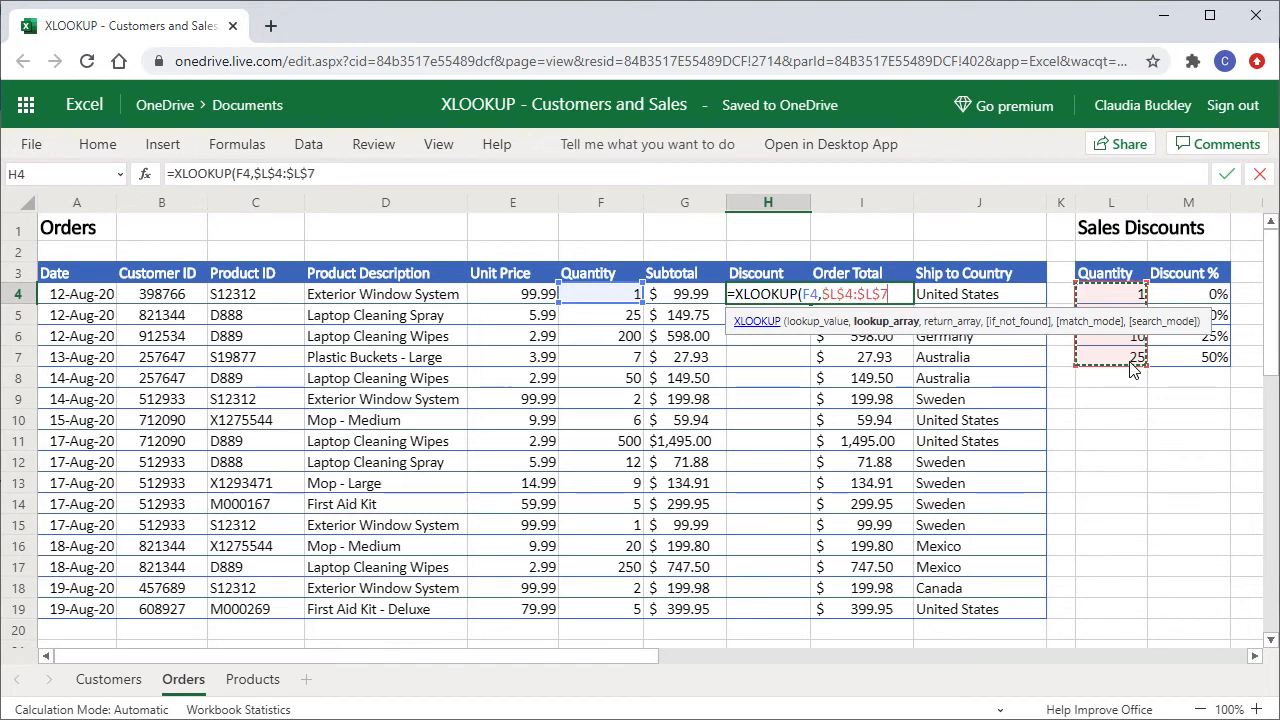
type(",")
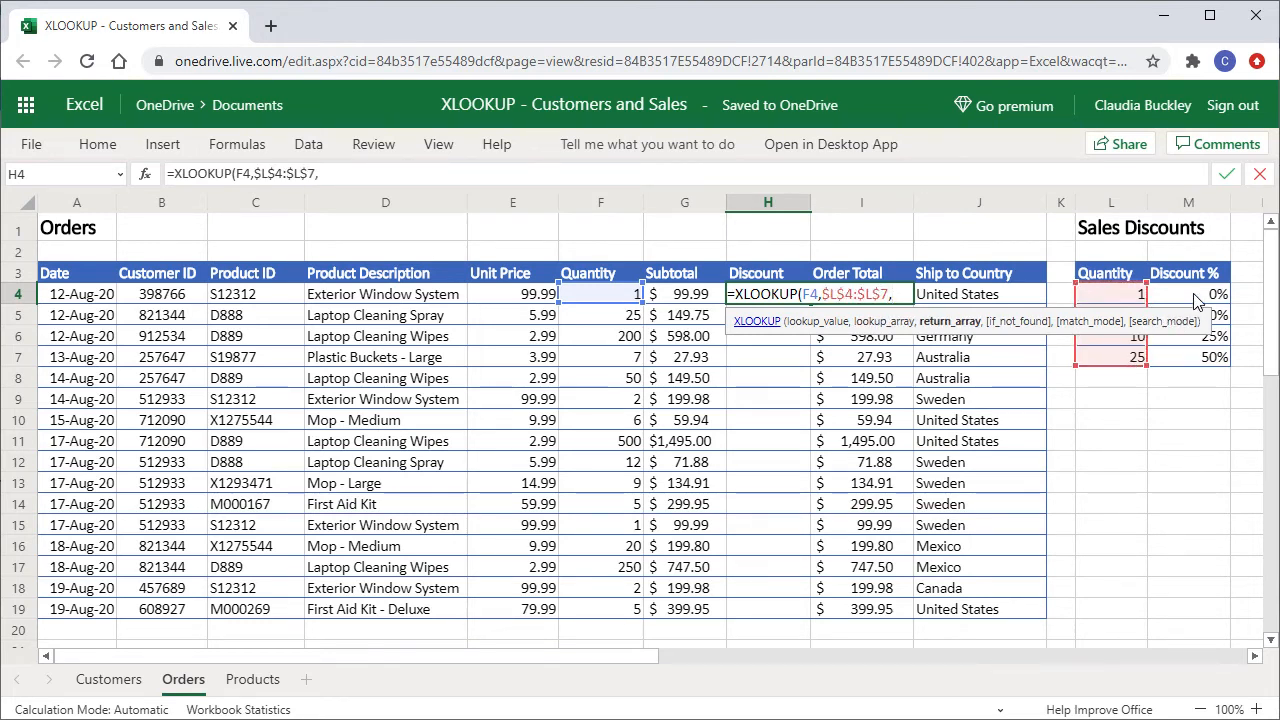
left_click_drag(1198, 294, 1197, 369)
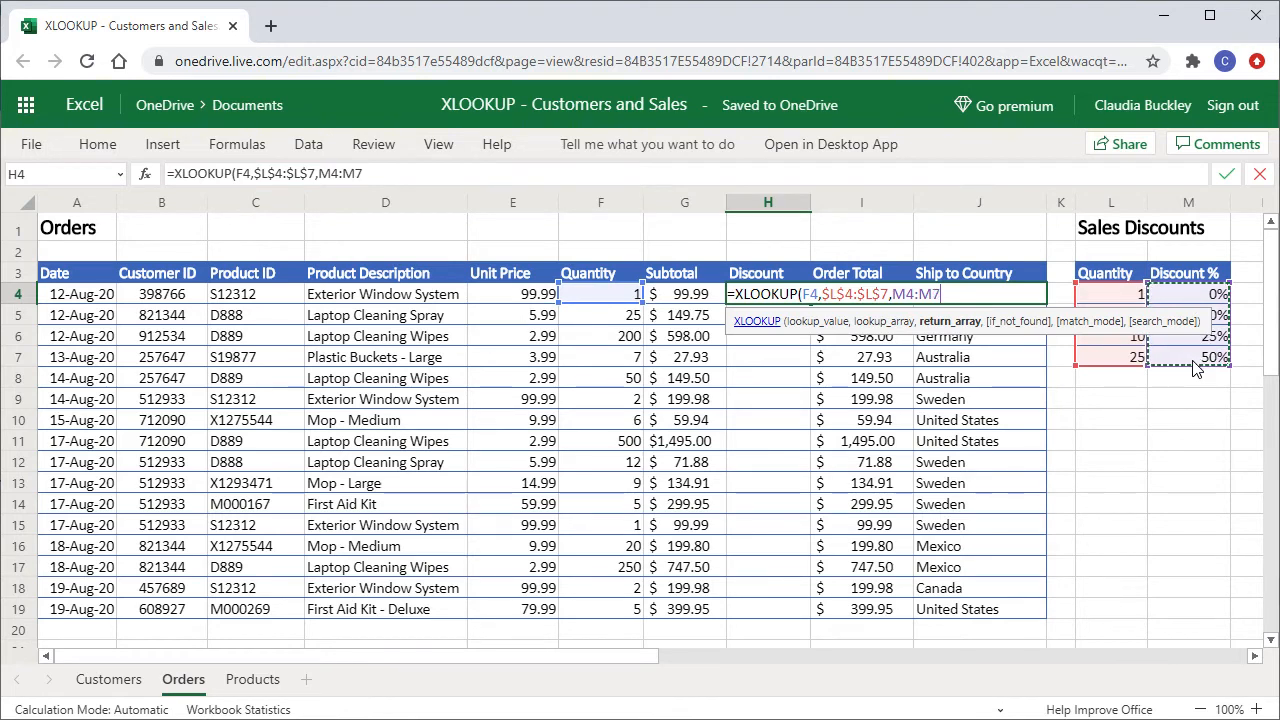
key("F4")
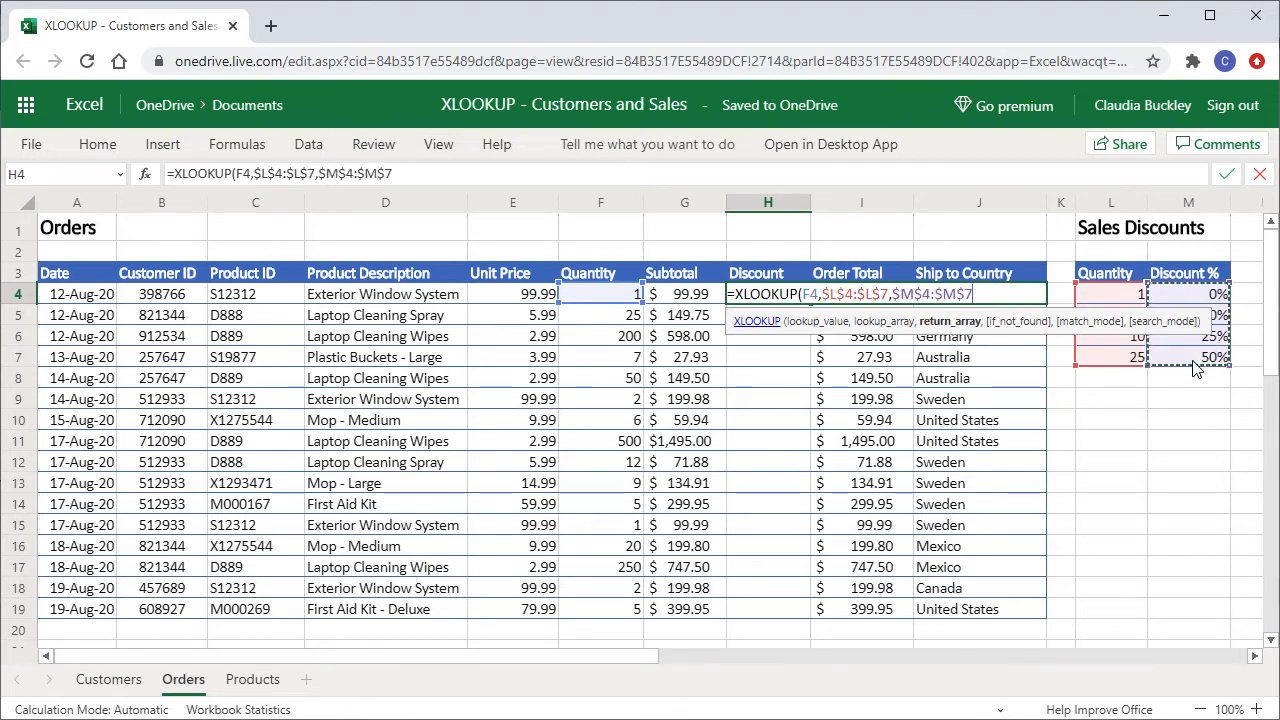
type(",")
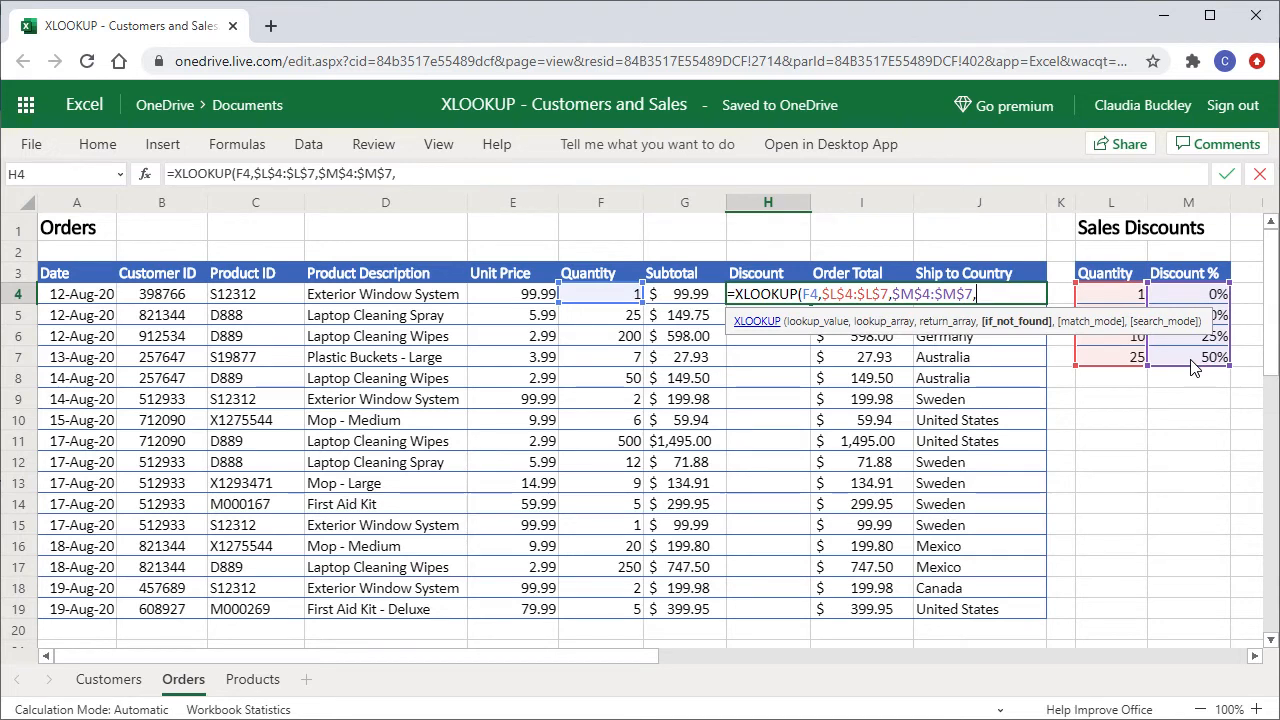
Leave the if_not_found argument empty, set the match mode to -1 for the next smaller match, and enter the H4 formula
type(",")
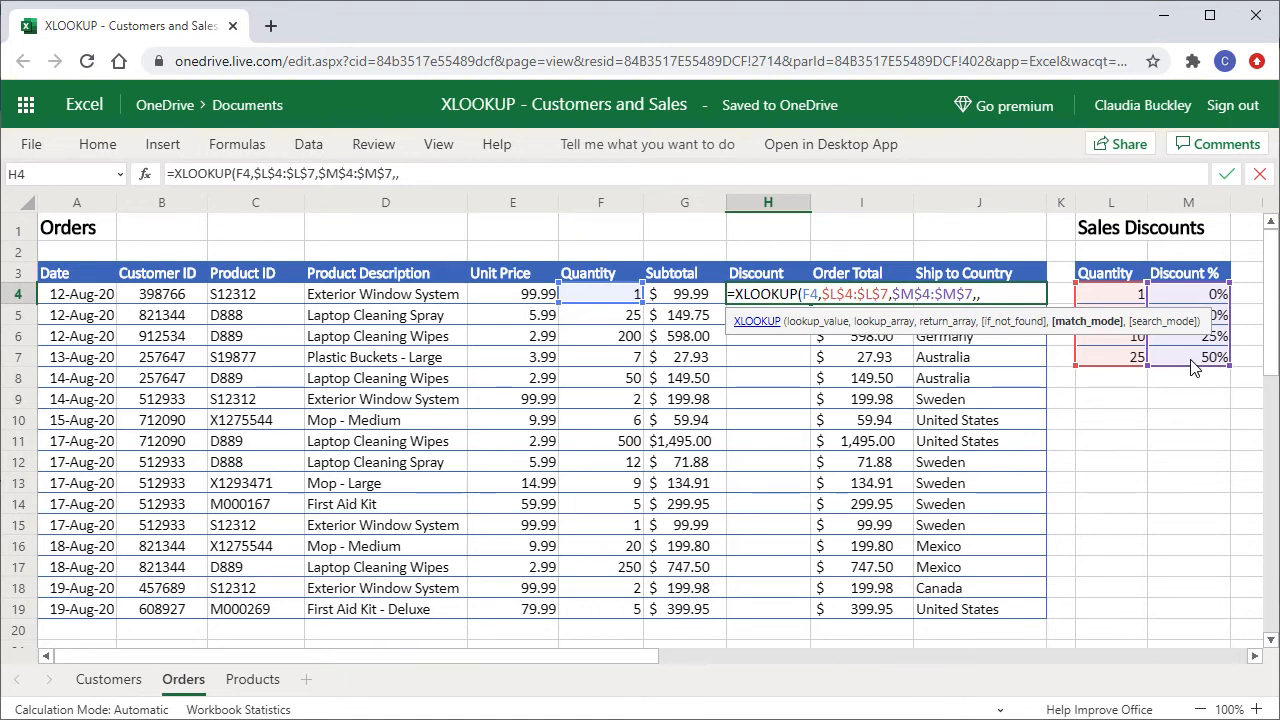
type("-")
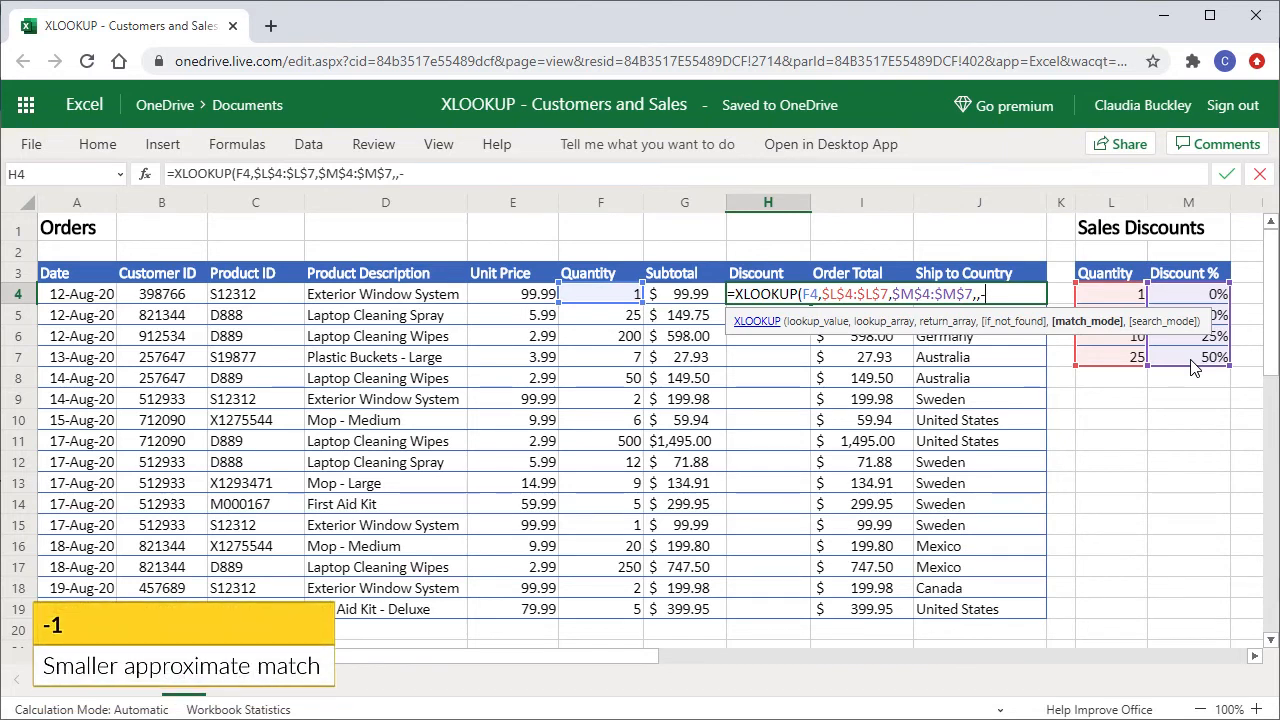
type("1)")
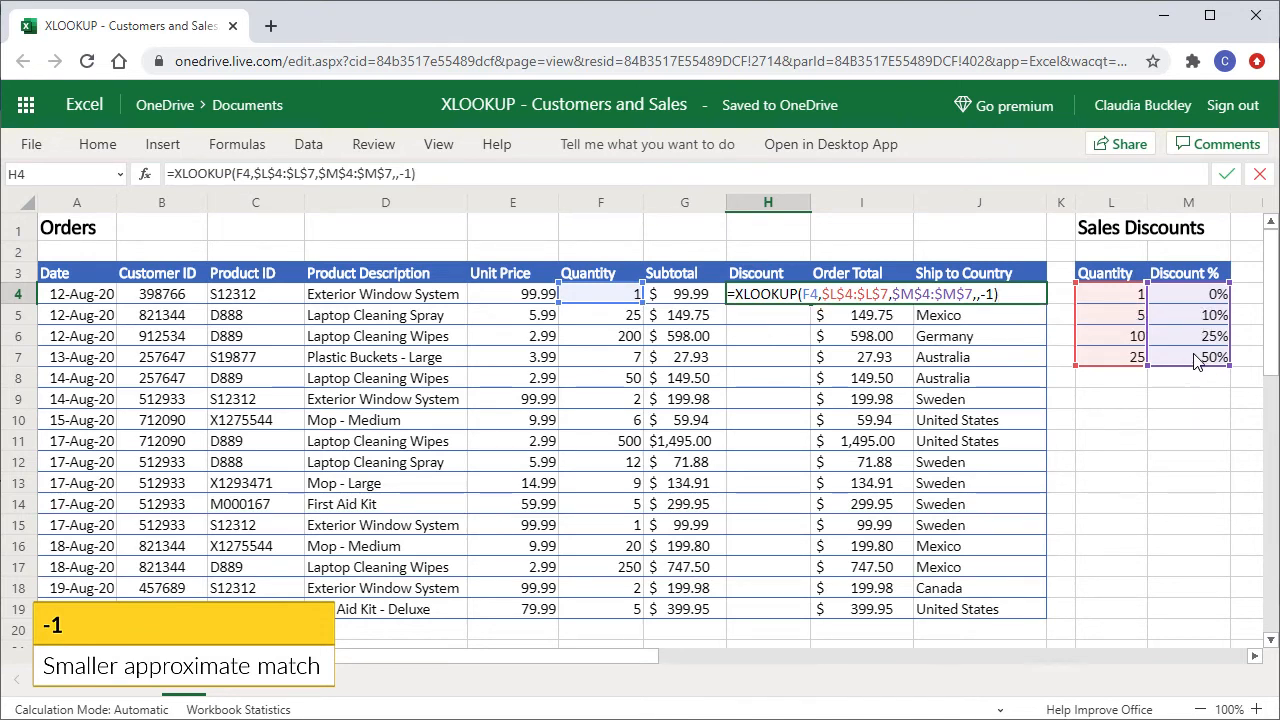
key("Return")
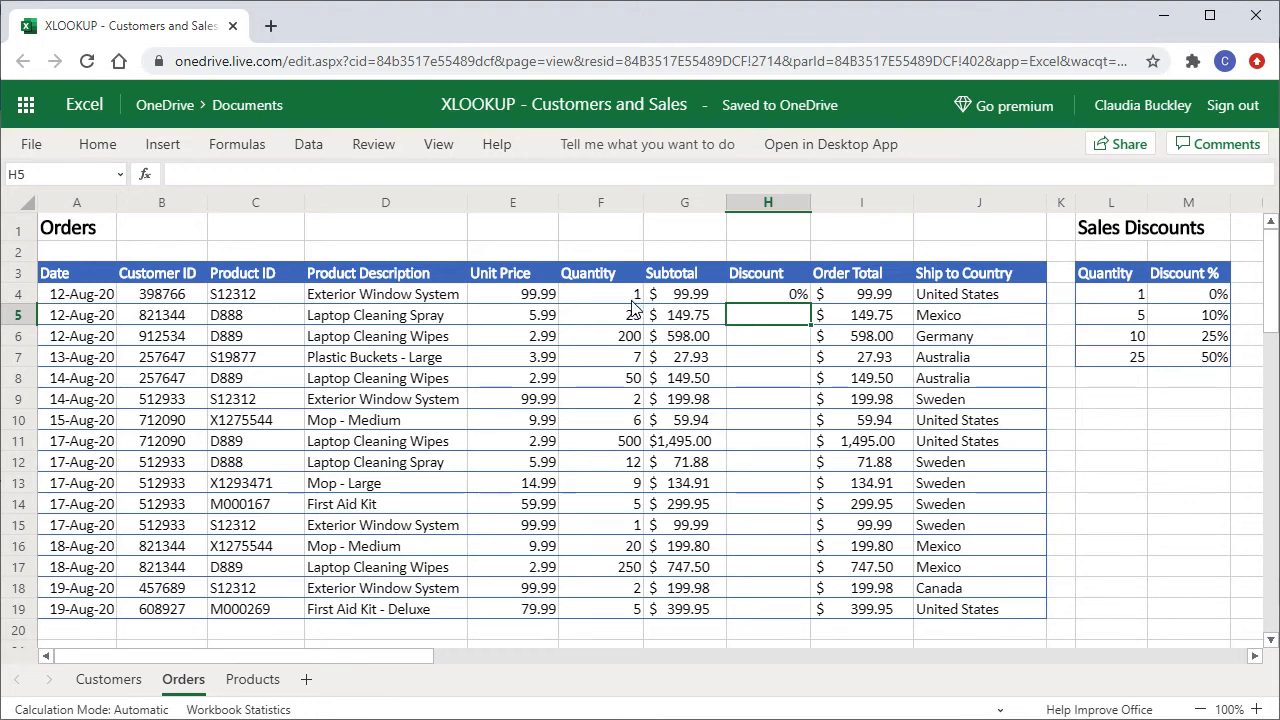
Fill the Discount formula from H4 down to row 19 and check the row 9 quantity against its discount
left_click(780, 295)
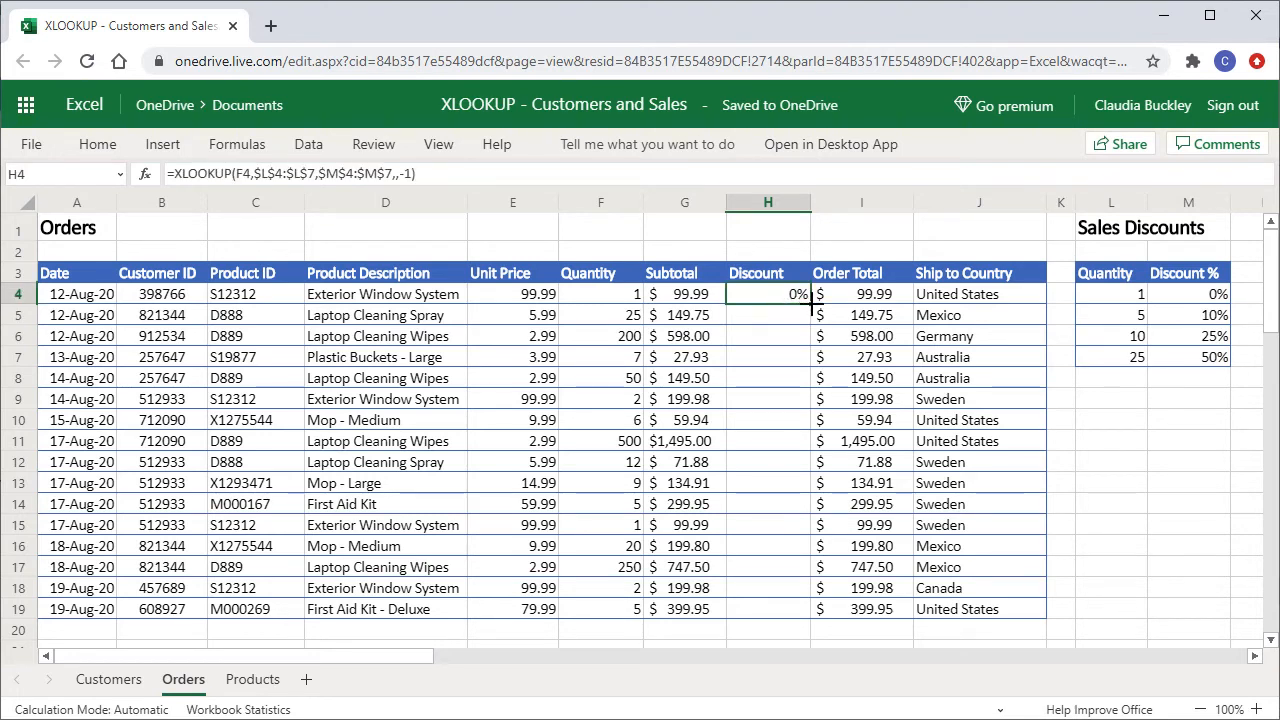
double_click(812, 305)
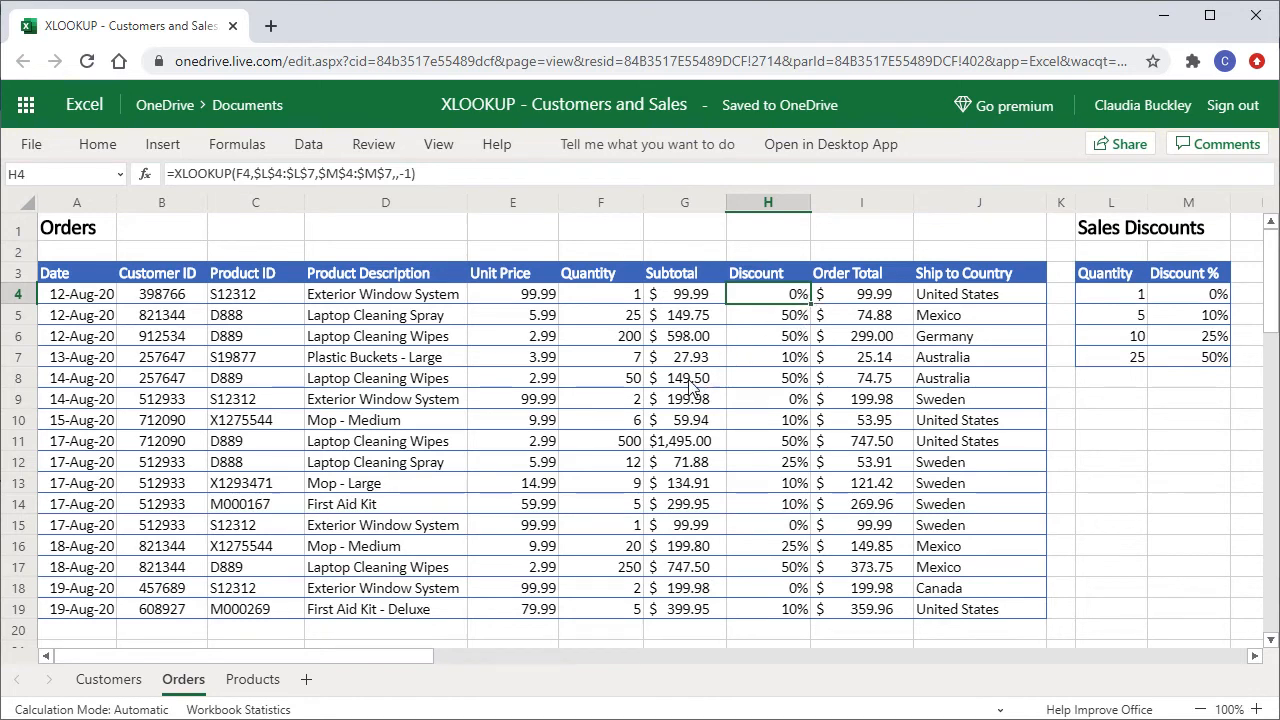
left_click(638, 405)
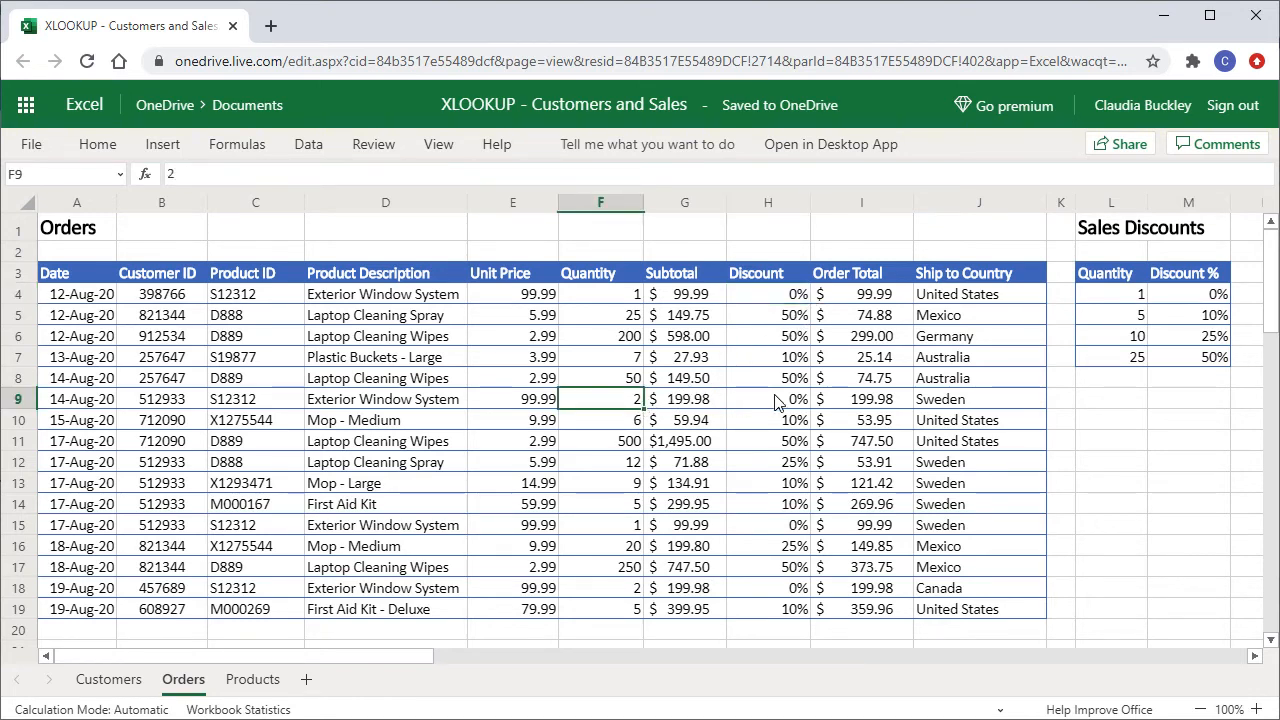
Compare the quantities in rows 7, 10, 11, 15 and 17 with the Sales Discounts tiers and examine the XLOOKUP formula in H17
left_click(760, 406)
left_click(630, 524)
type("1")
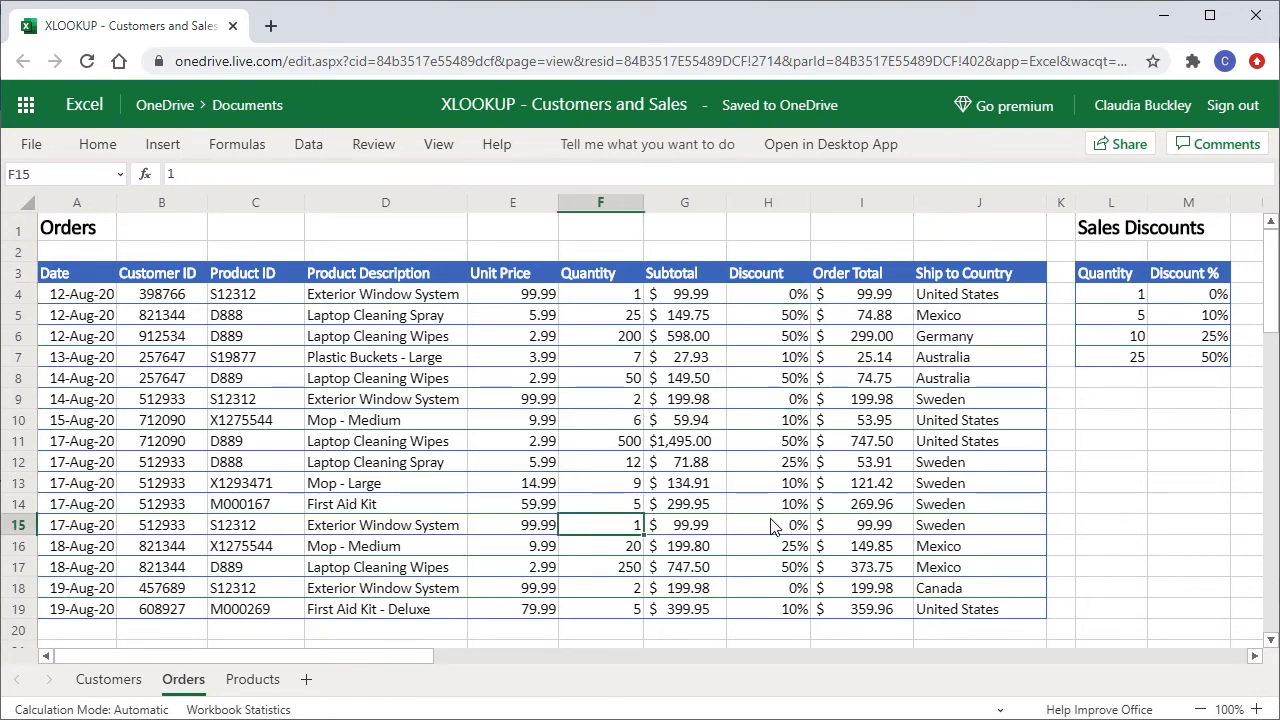
left_click(787, 530)
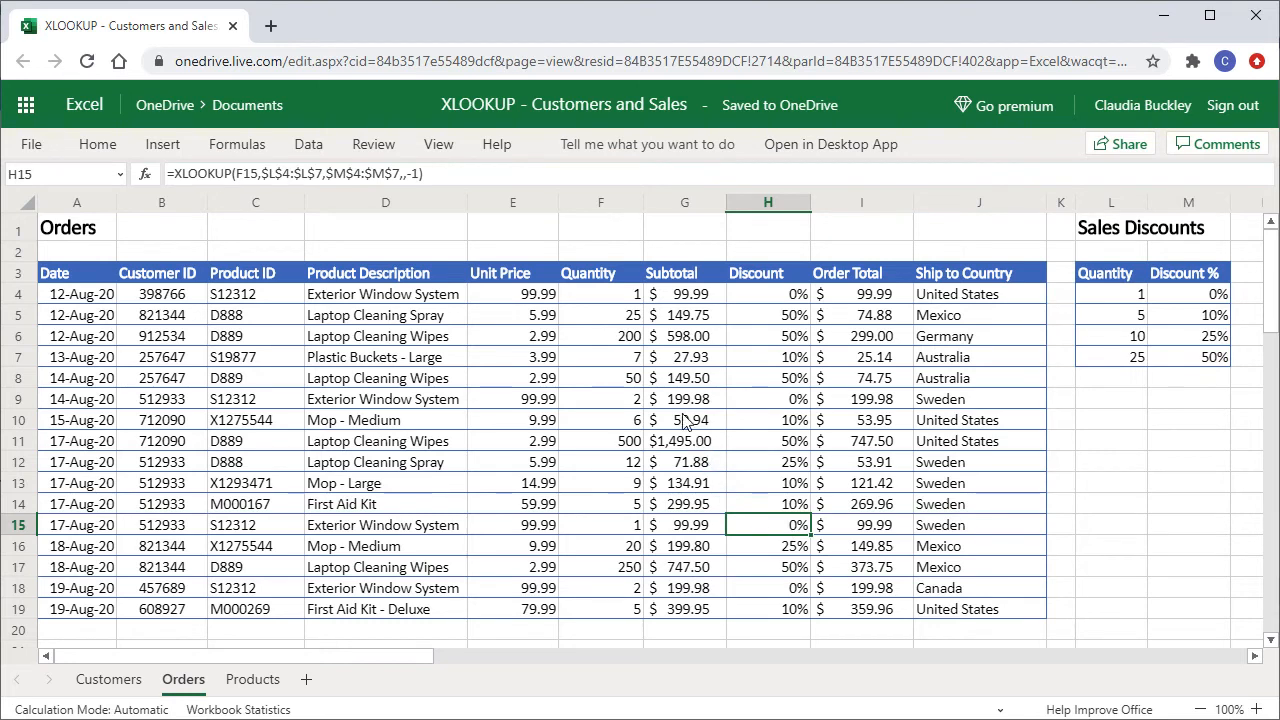
left_click(636, 362)
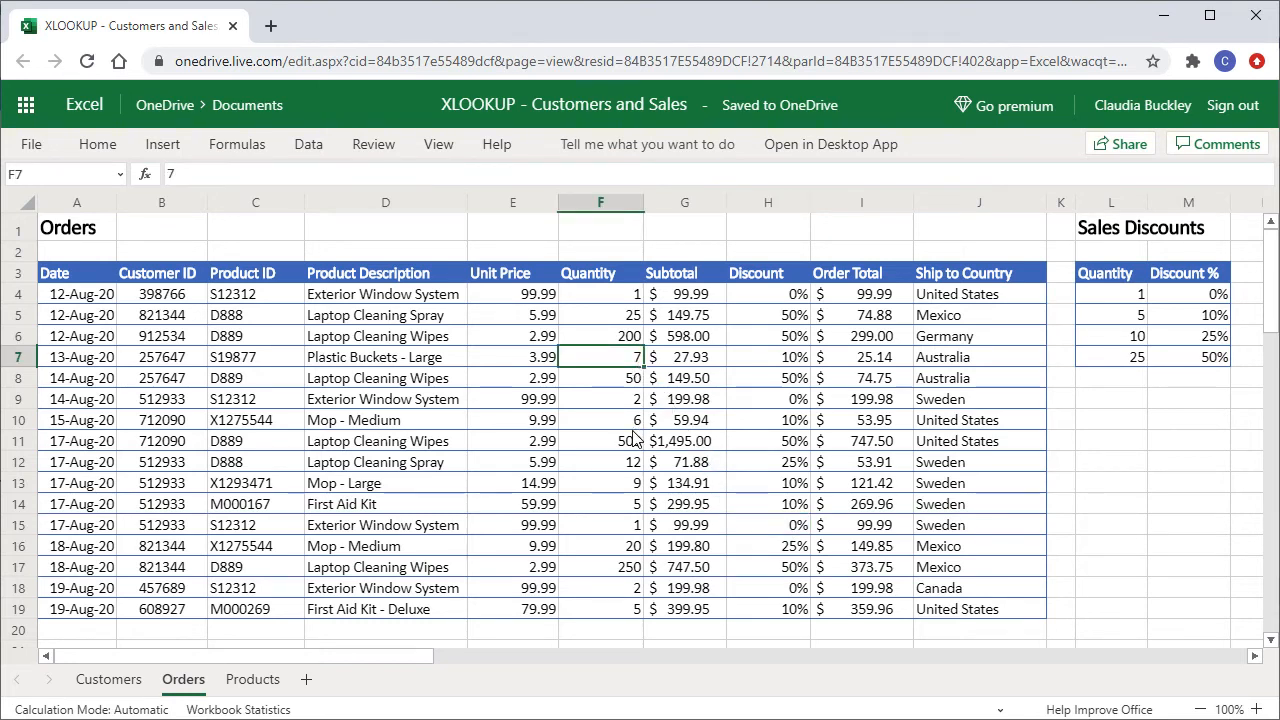
left_click(630, 424)
left_click(632, 441)
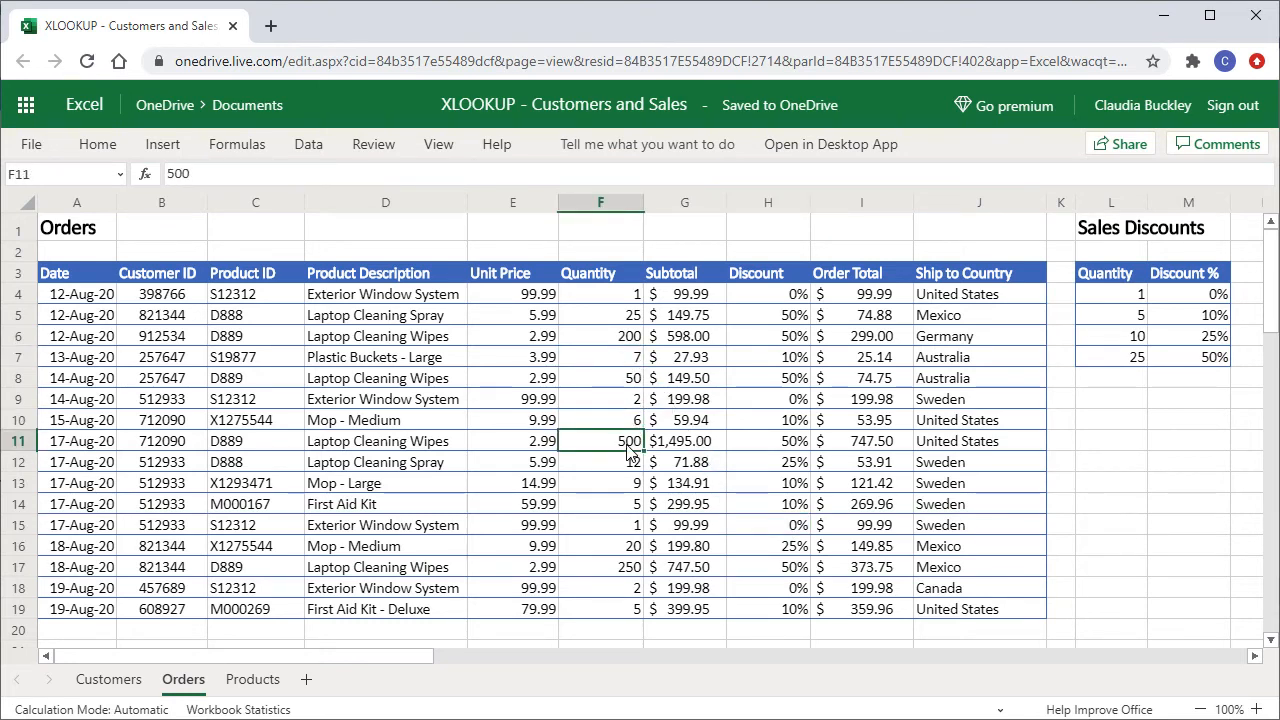
left_click(766, 448)
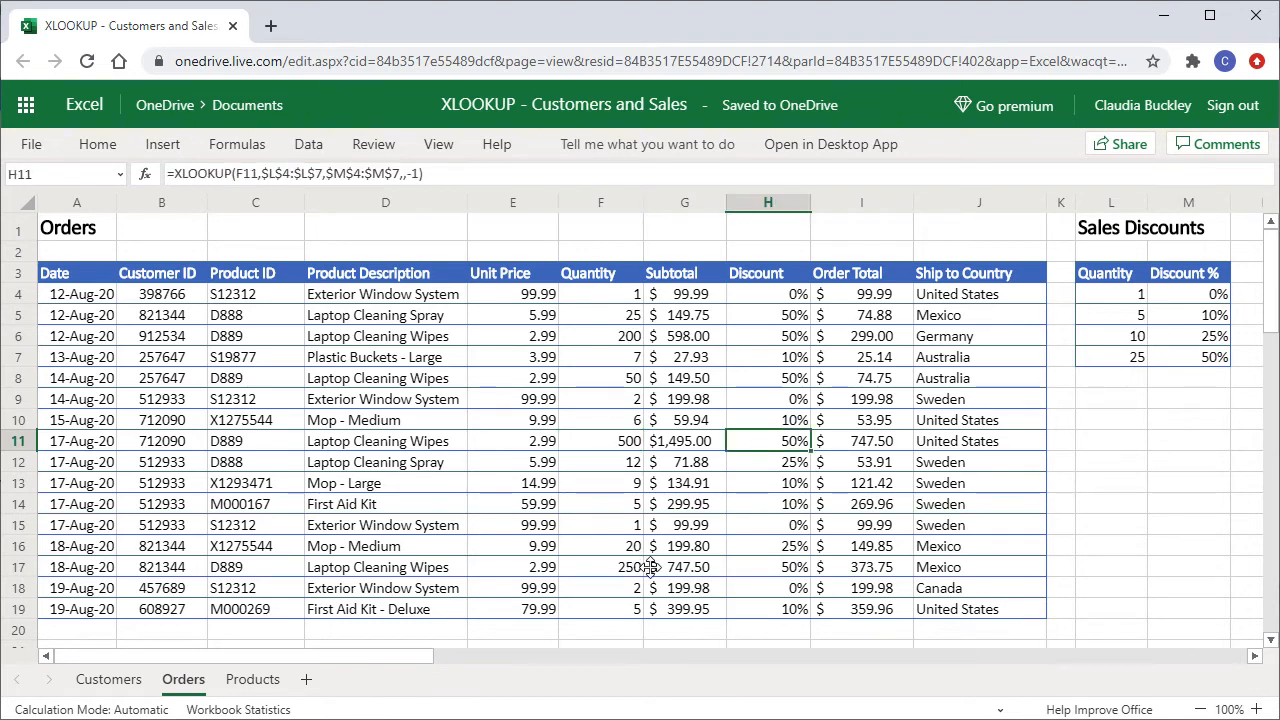
left_click(636, 567)
left_click(779, 573)
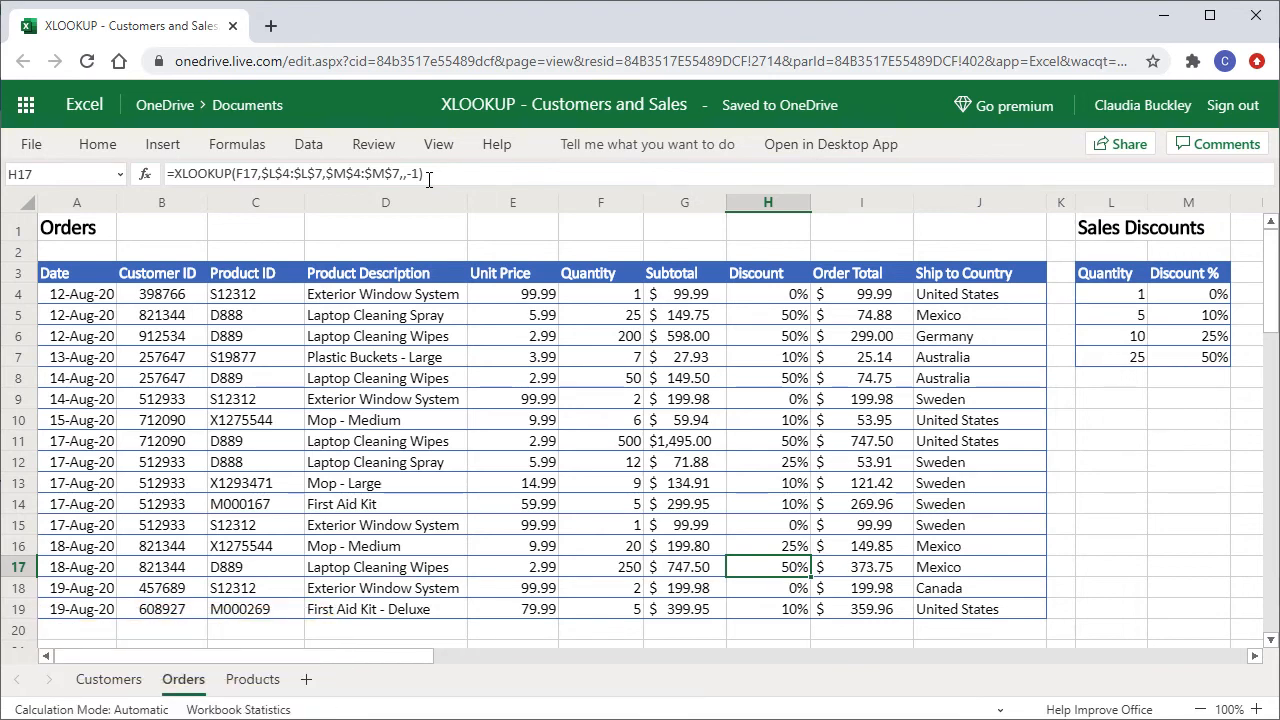
left_click(428, 176)
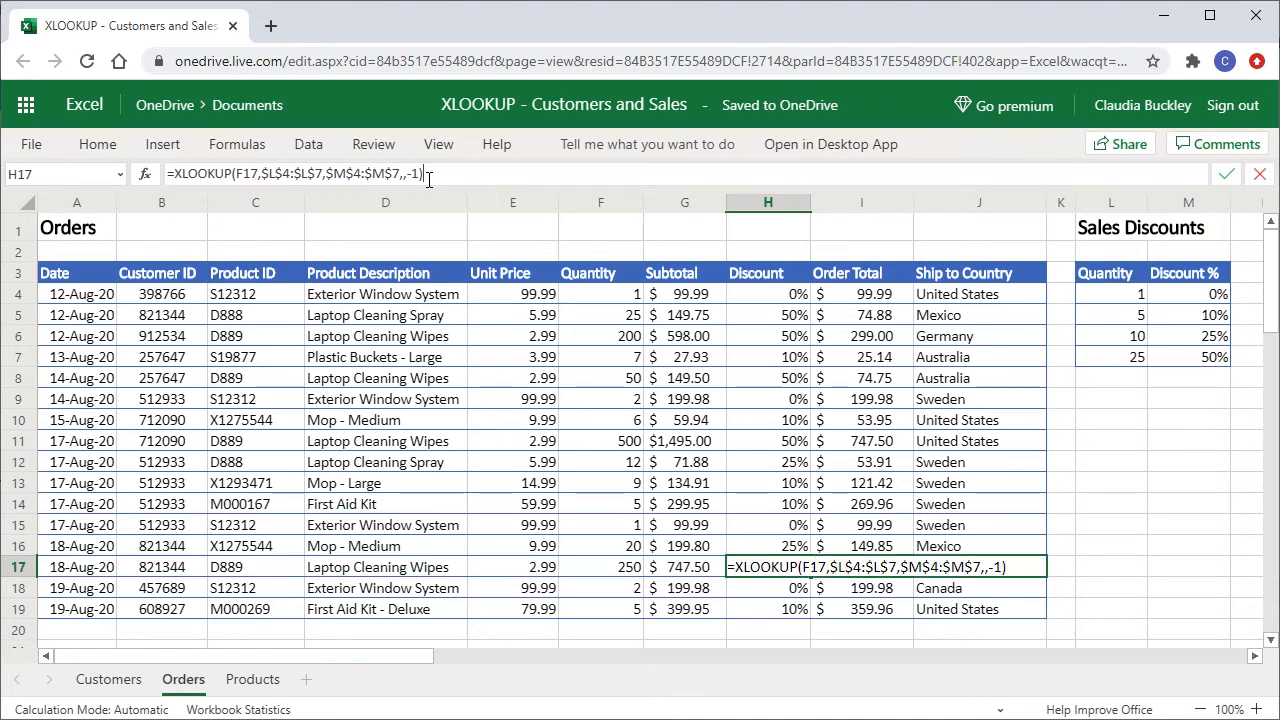
left_click(1100, 505)
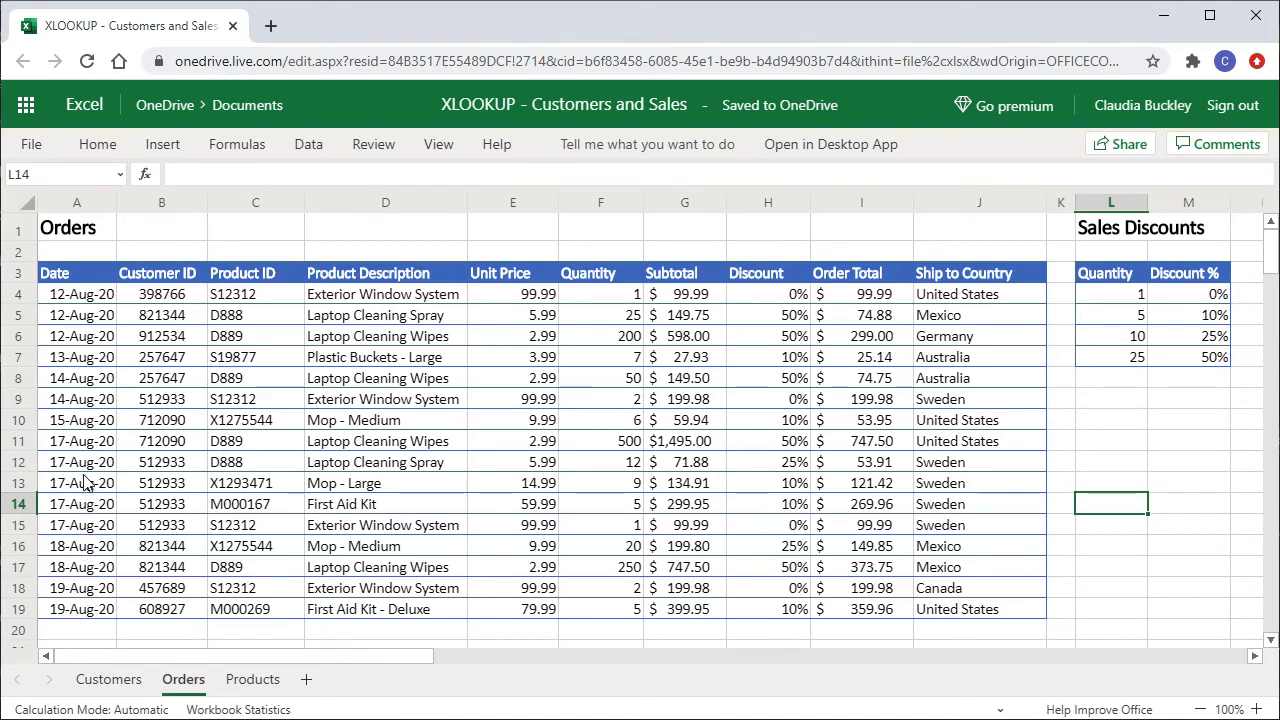
On the Customers sheet, start an XLOOKUP formula in Most Recent Order cell H4 with customer ID cell A4 as the lookup value
left_click(110, 680)
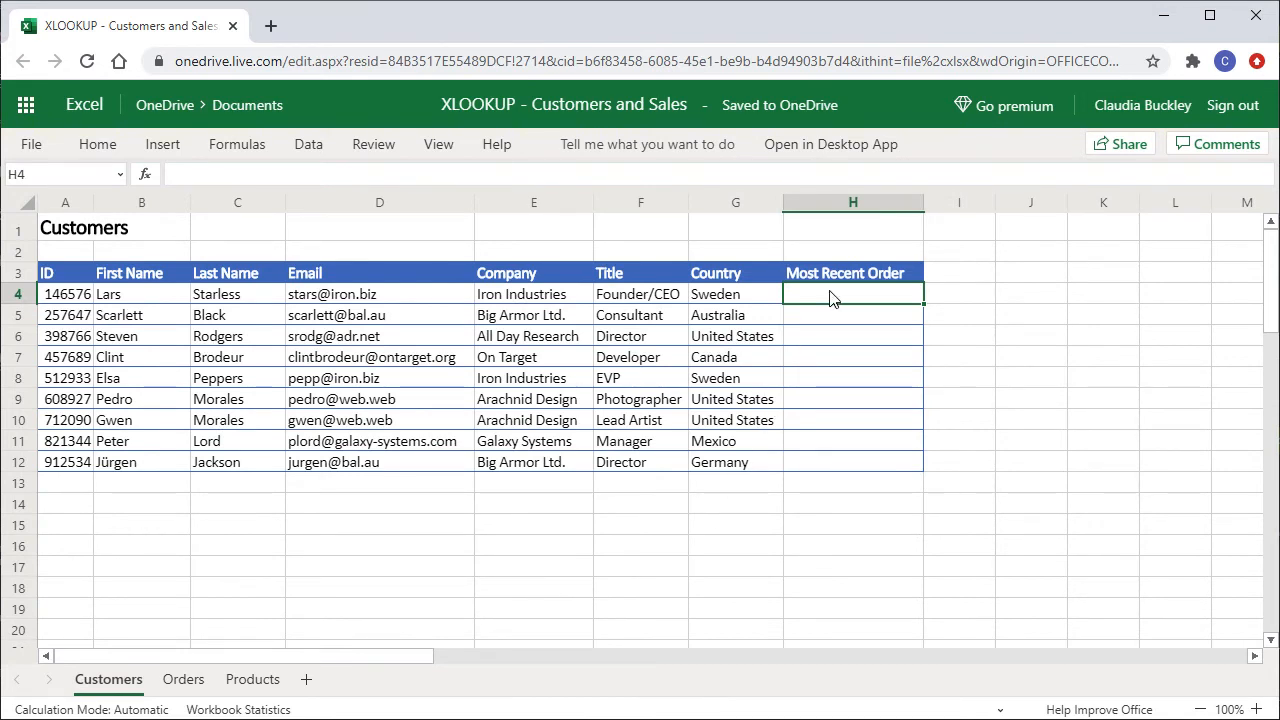
type("=xl")
key("Tab")
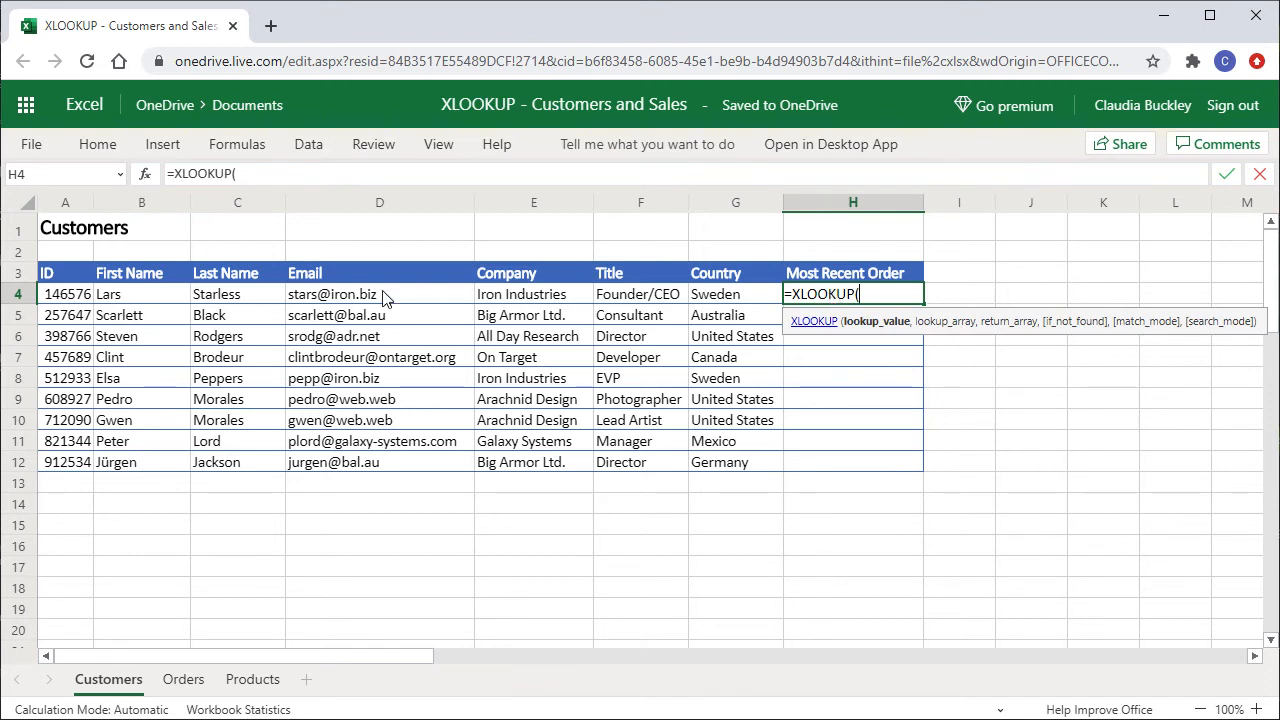
left_click(80, 298)
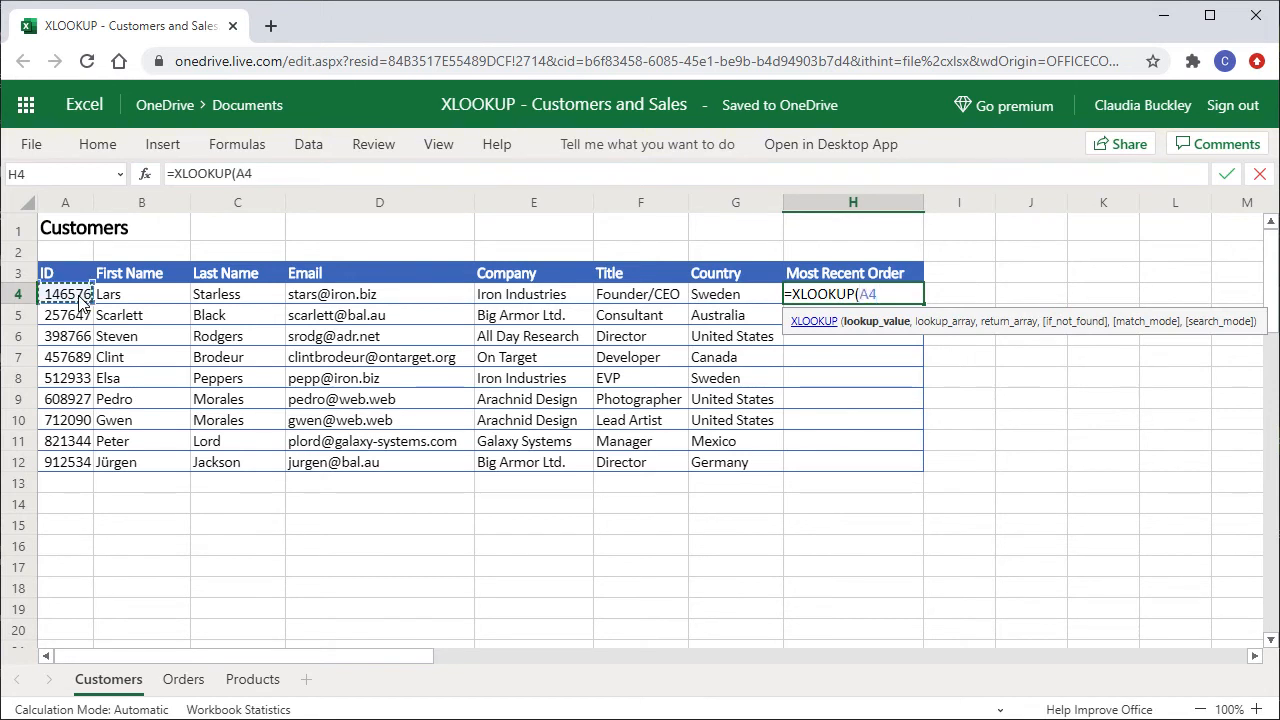
type(",")
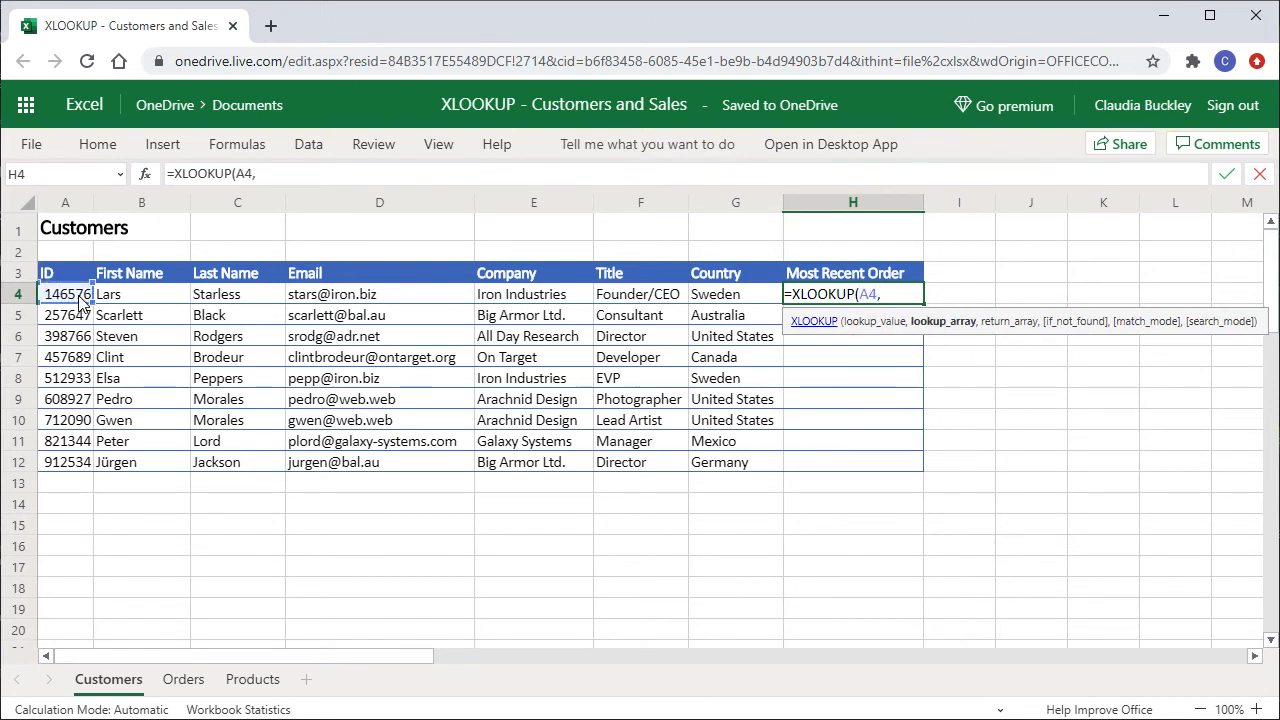
Set the lookup array to the Customer ID range $B$4:$B$19 on the Orders sheet, locked as absolute references
left_click(183, 679)
left_click_drag(158, 300, 150, 612)
key("F4")
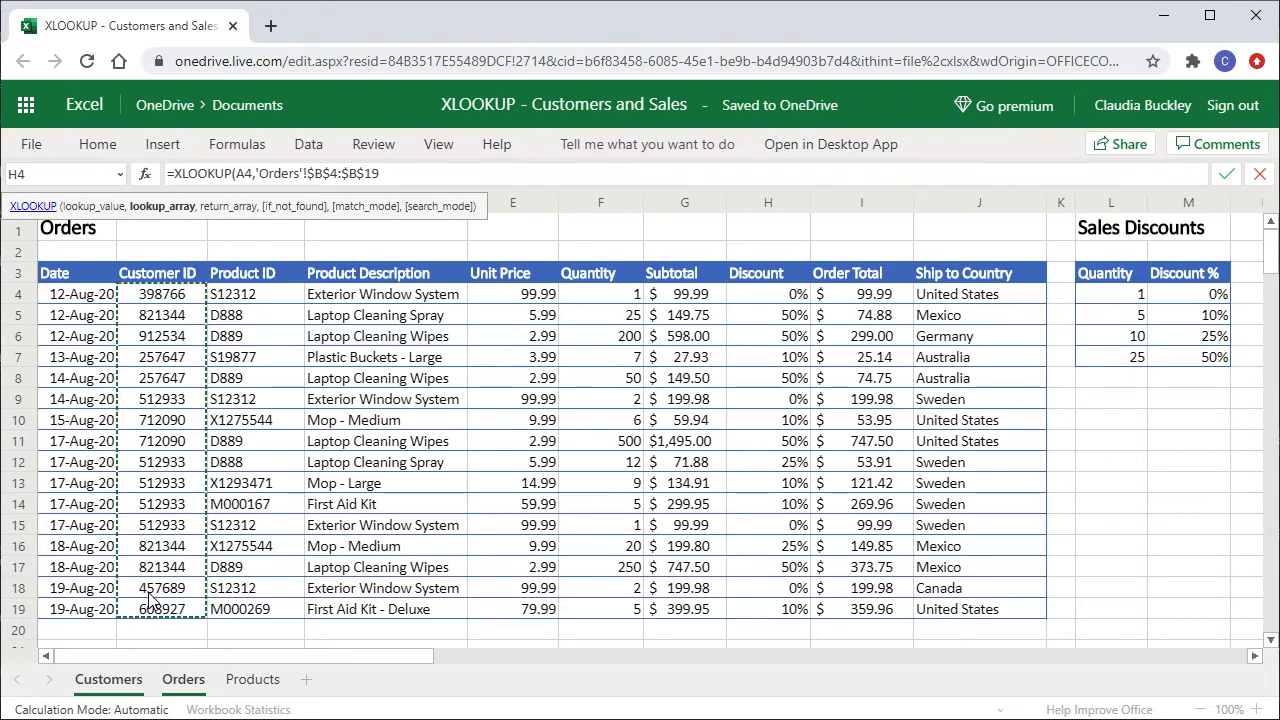
type(",")
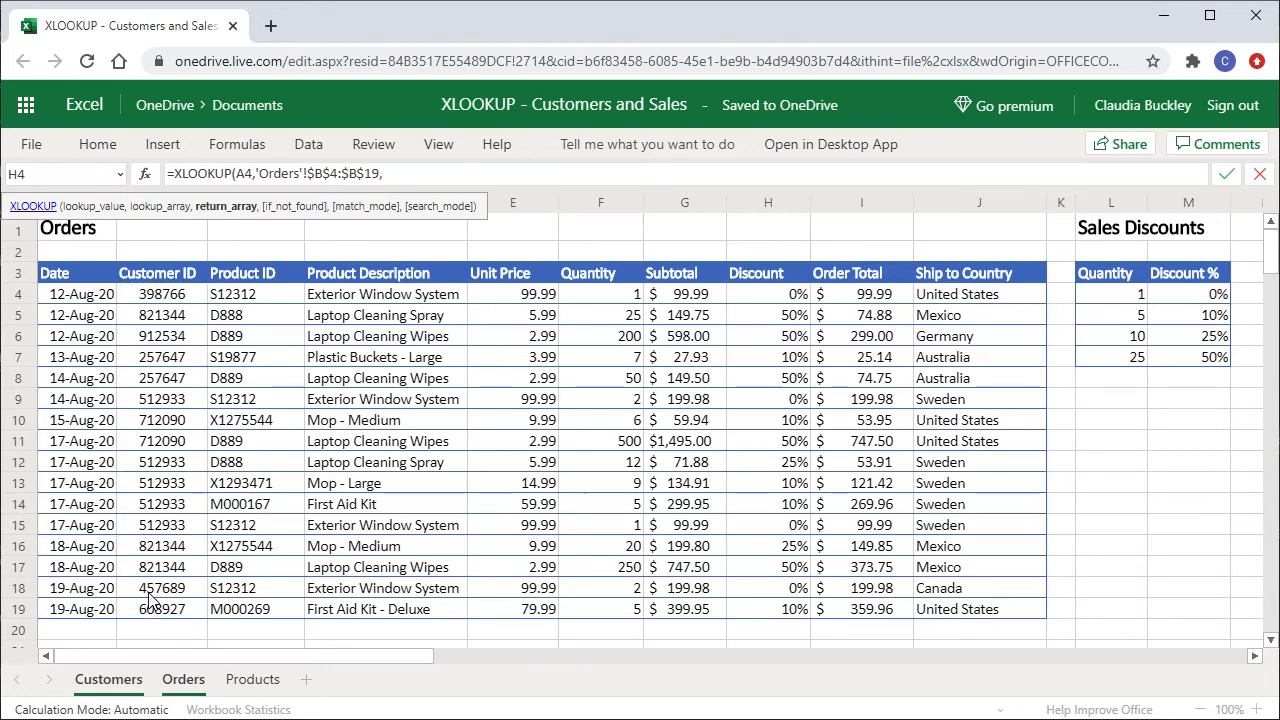
Set the return array to the Date range $A$4:$A$19 on the Orders sheet, locked as absolute references
left_click(78, 300)
left_click_drag(80, 316, 88, 444)
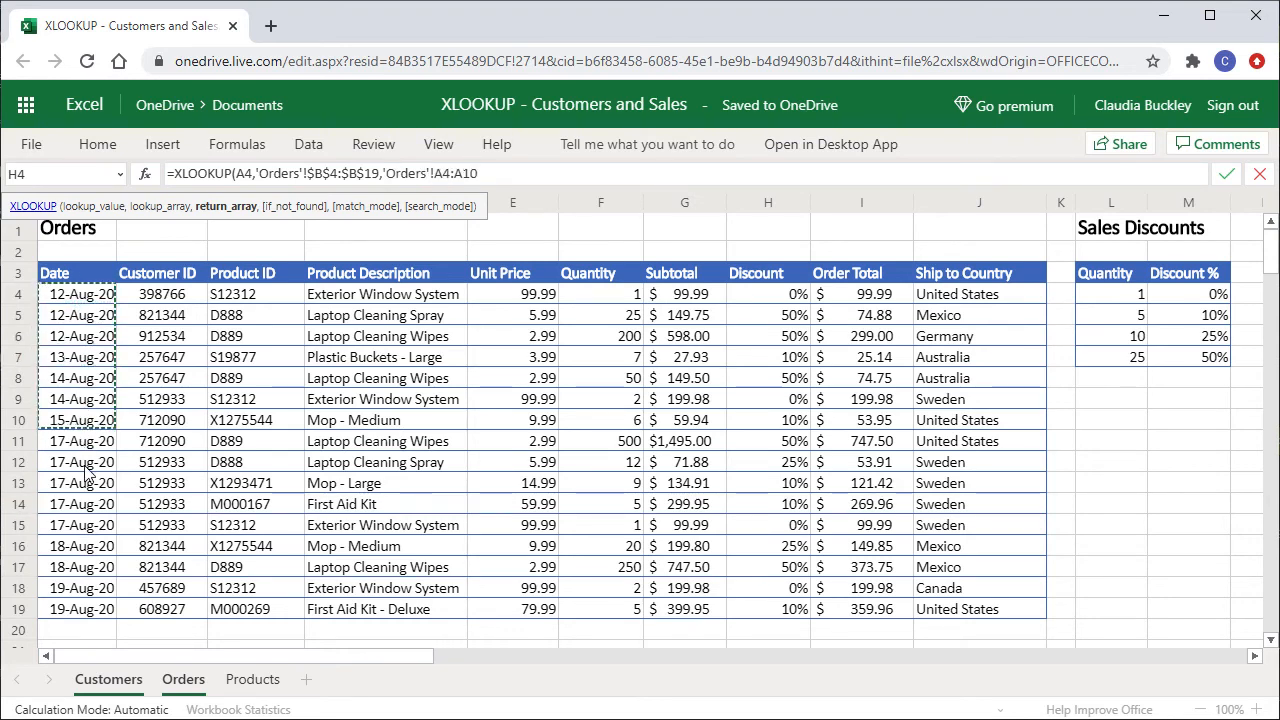
left_click_drag(88, 525, 88, 615)
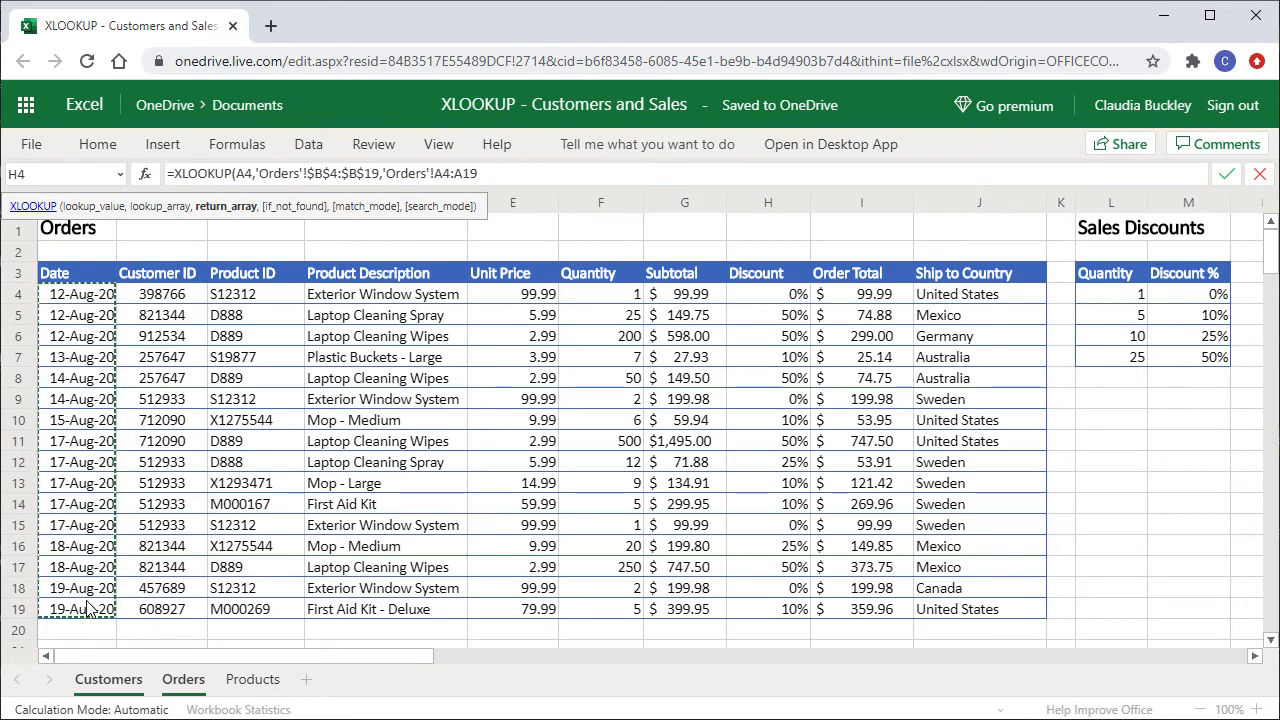
key("F4")
type(",")
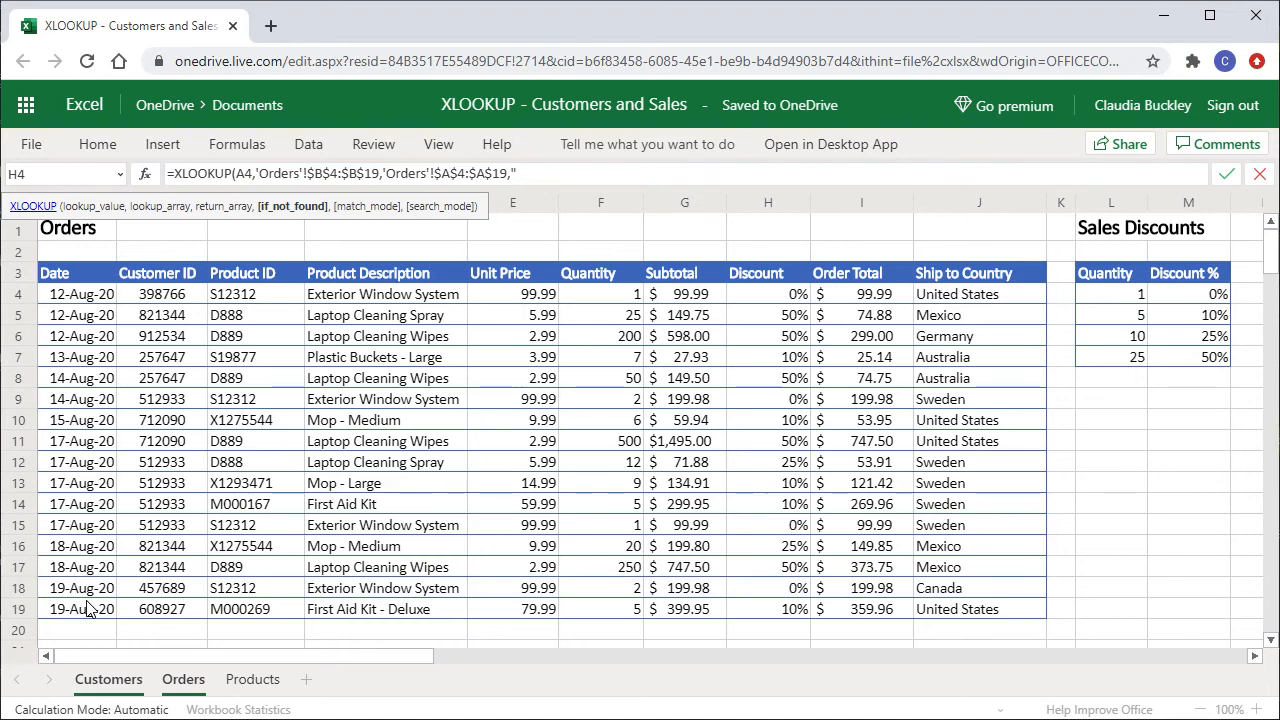
Set if_not_found to "No orders this month", match mode to 0 and search mode to -1, and enter the H4 formula
type("No orders this month\"")
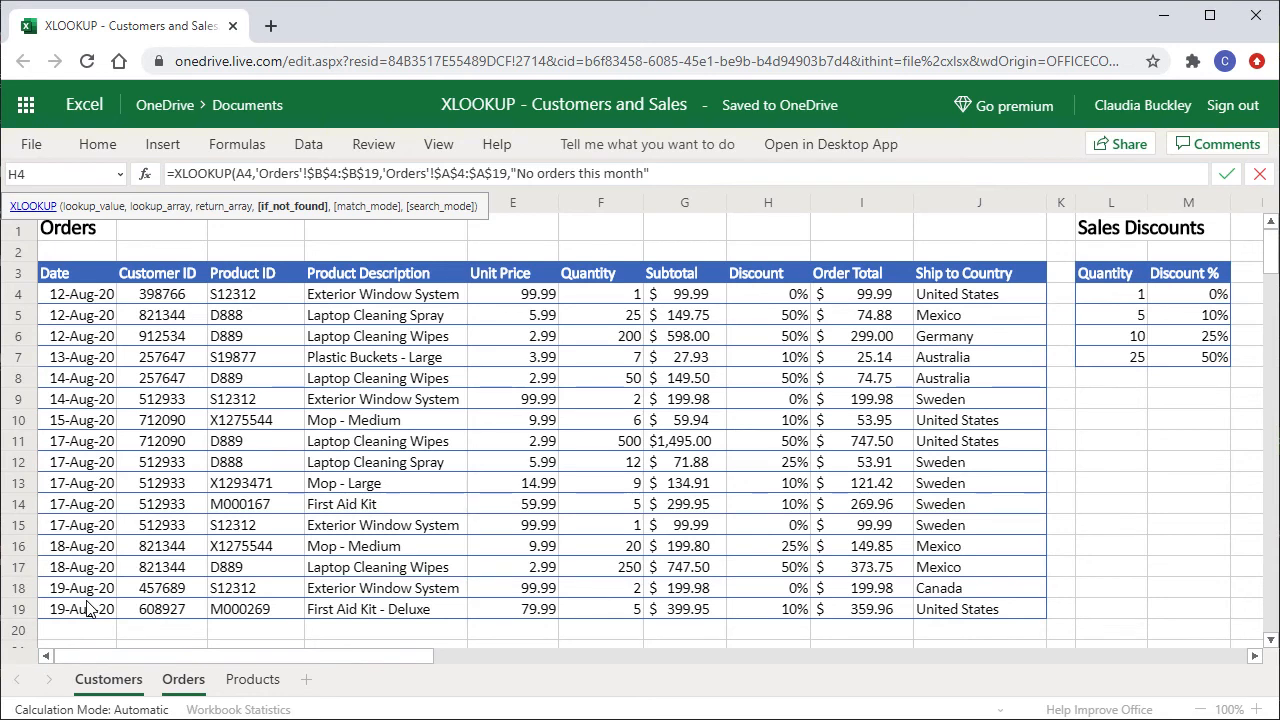
type(",")
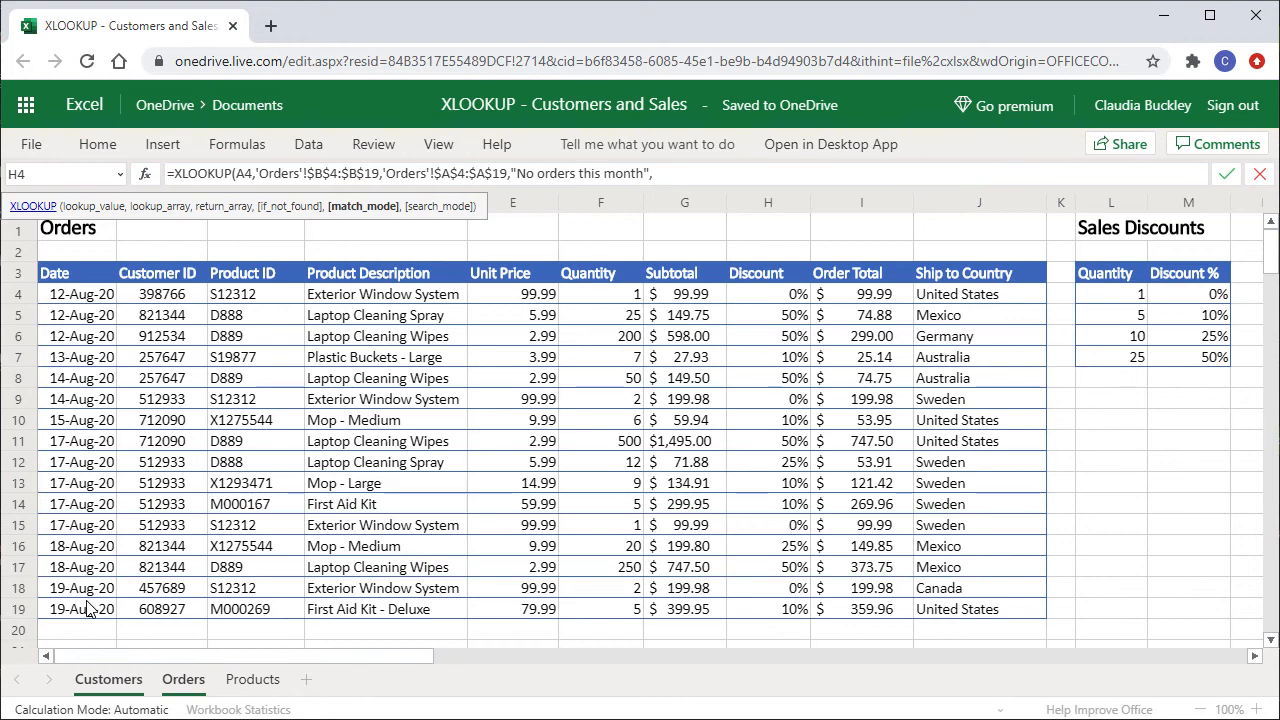
type("0,")
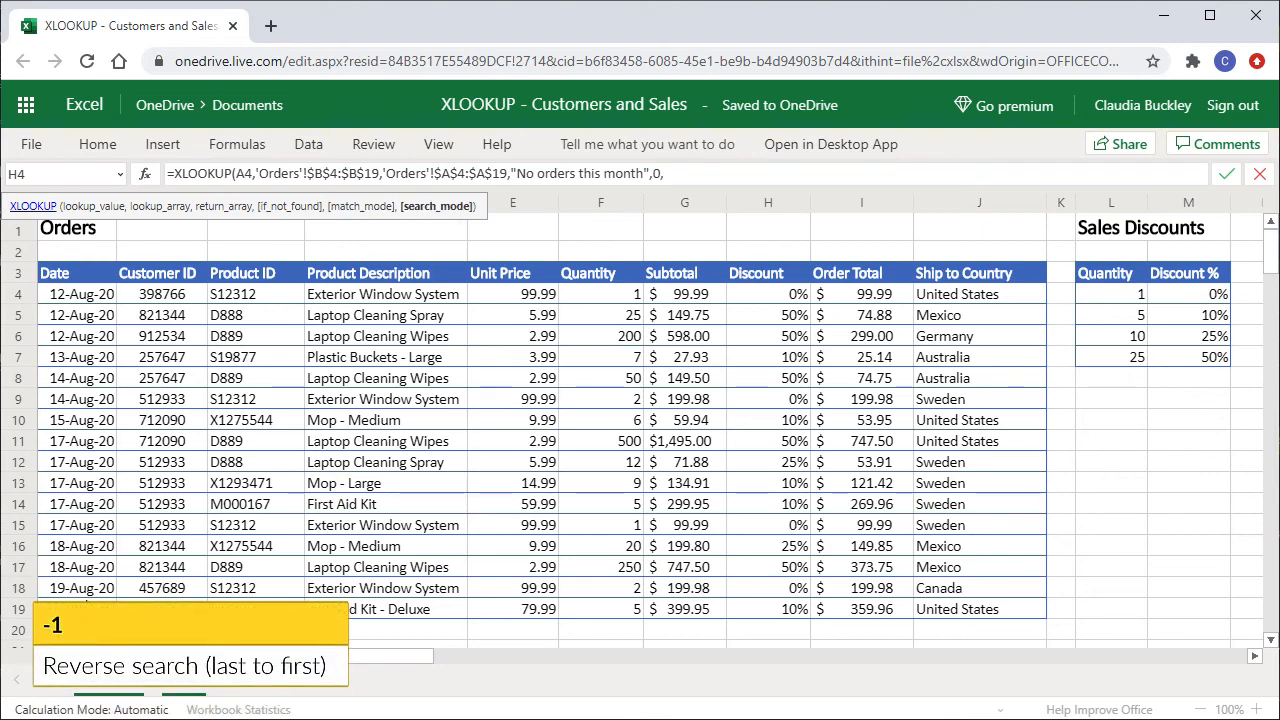
type("-1)")
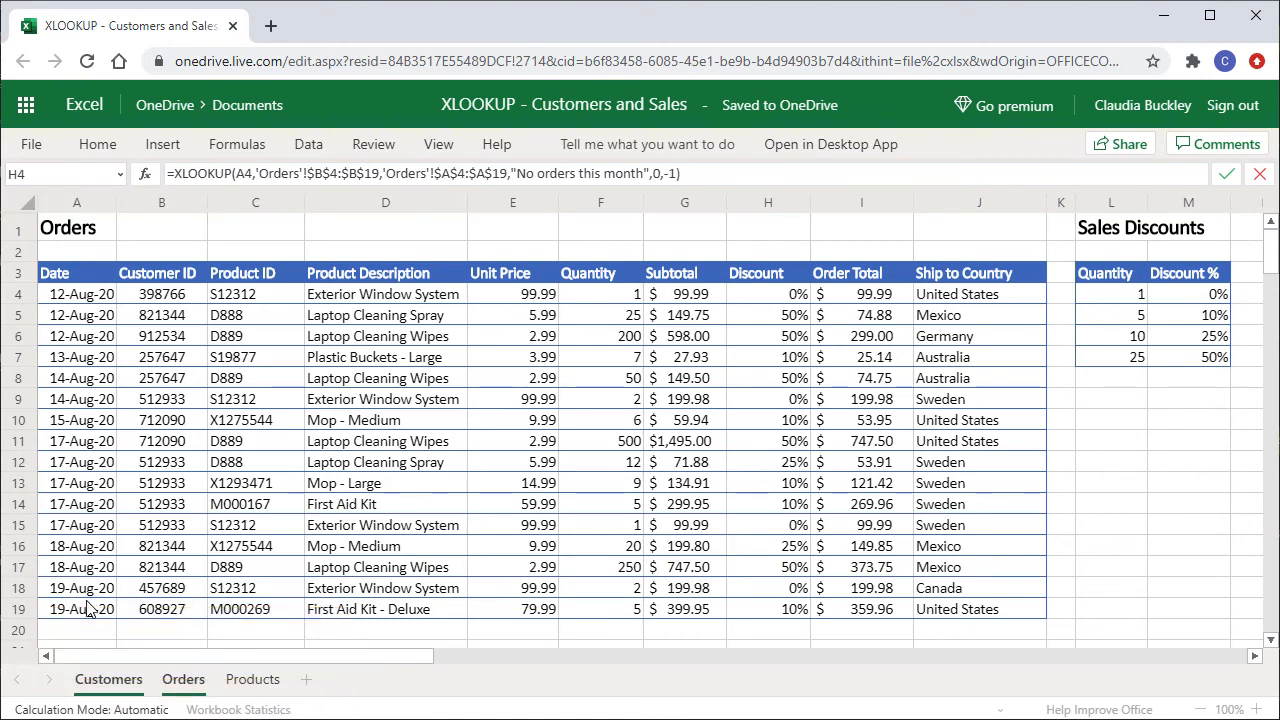
key("Return")
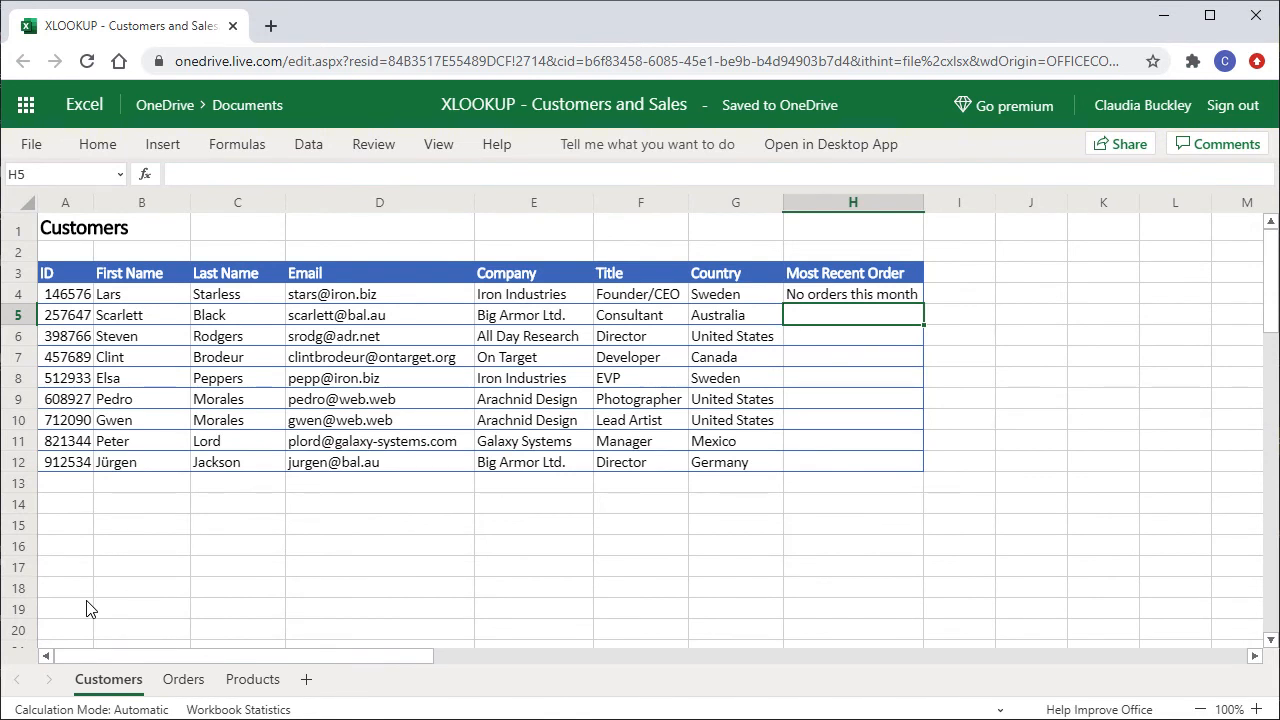
Fill the Most Recent Order formula from H4 down to H12 on the Customers sheet
left_click(809, 297)
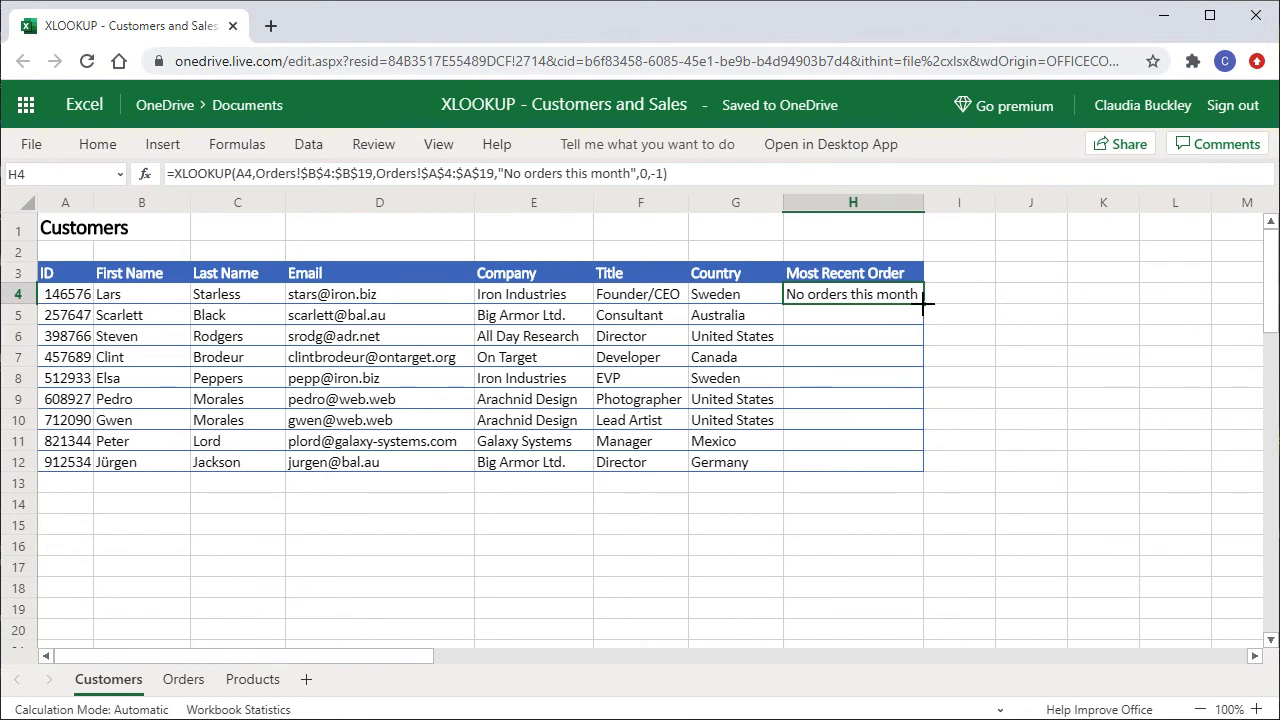
double_click(924, 308)
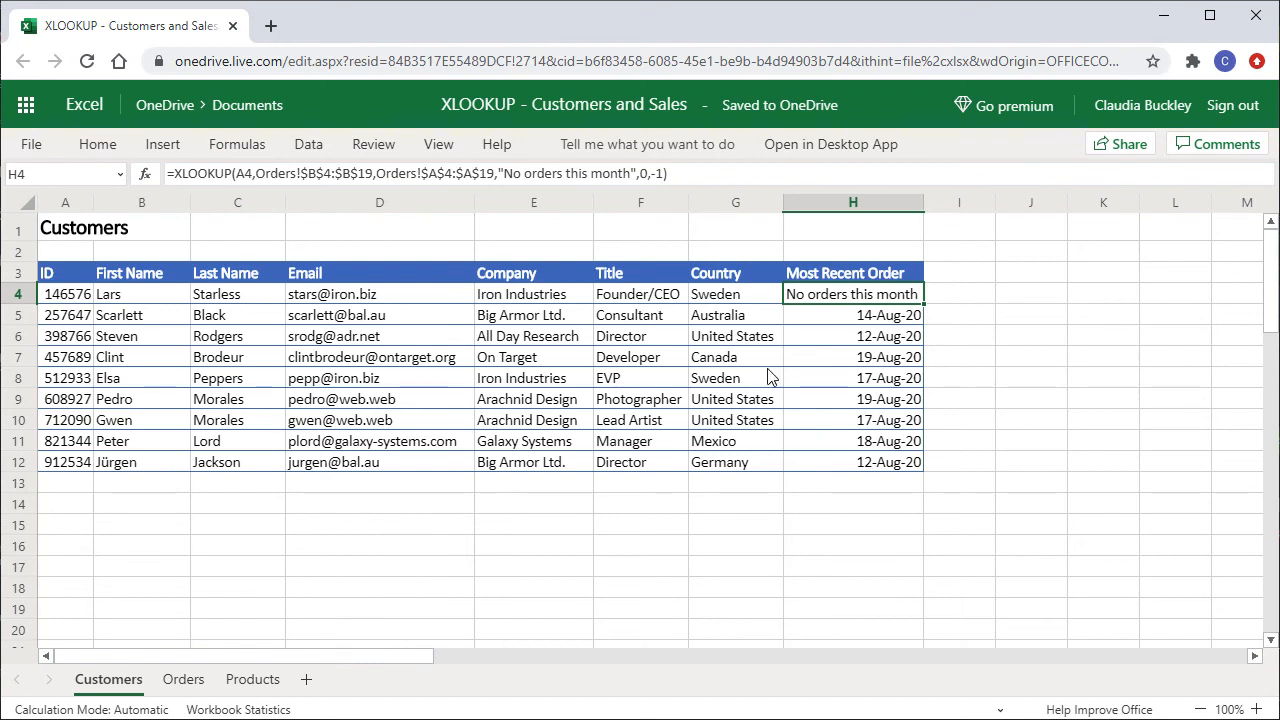
Check the most recent order date in Customers row 11 against that customer's orders in rows 5, 16 and 17 of the Orders sheet
left_click(18, 441)
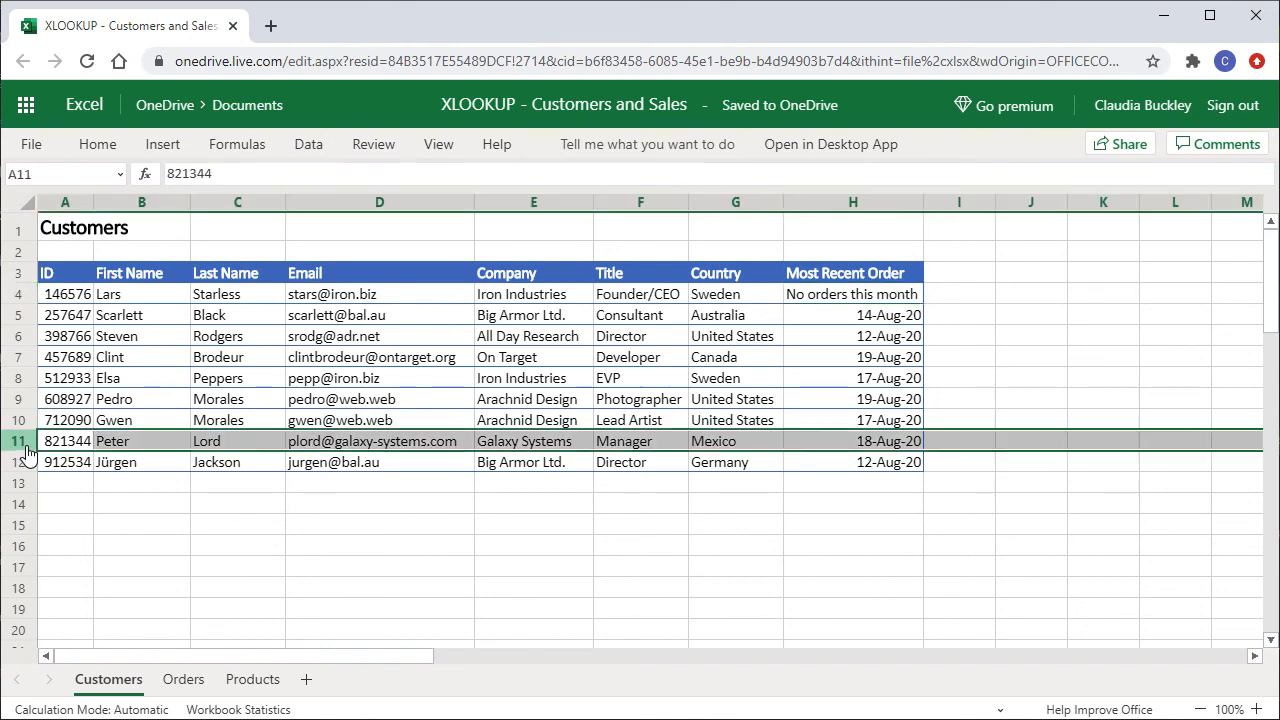
left_click(183, 680)
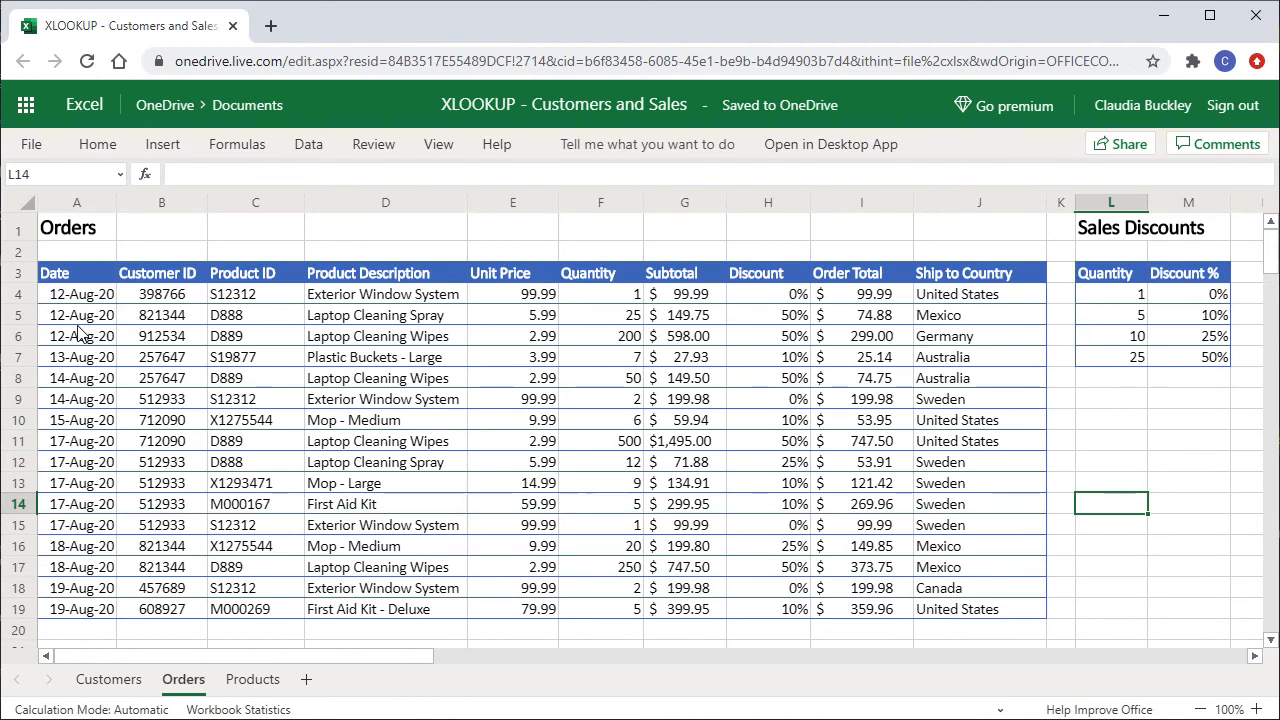
left_click(18, 315)
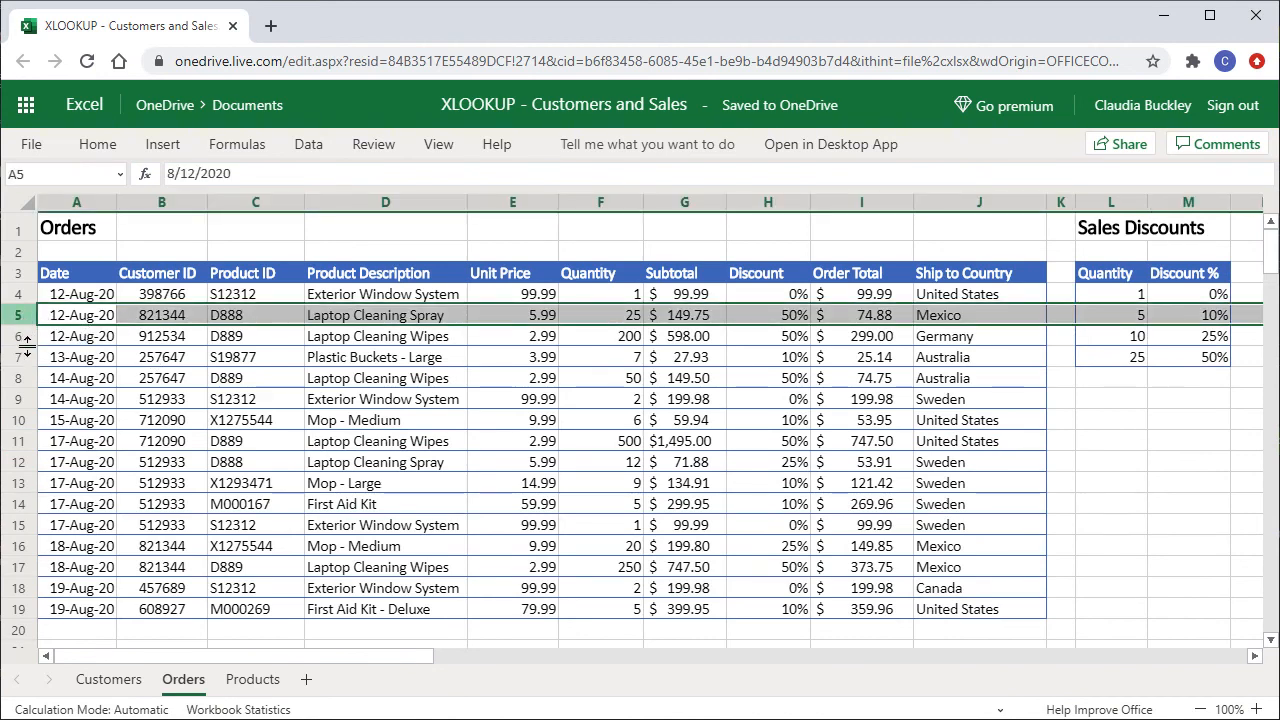
left_click(18, 546, "ctrl")
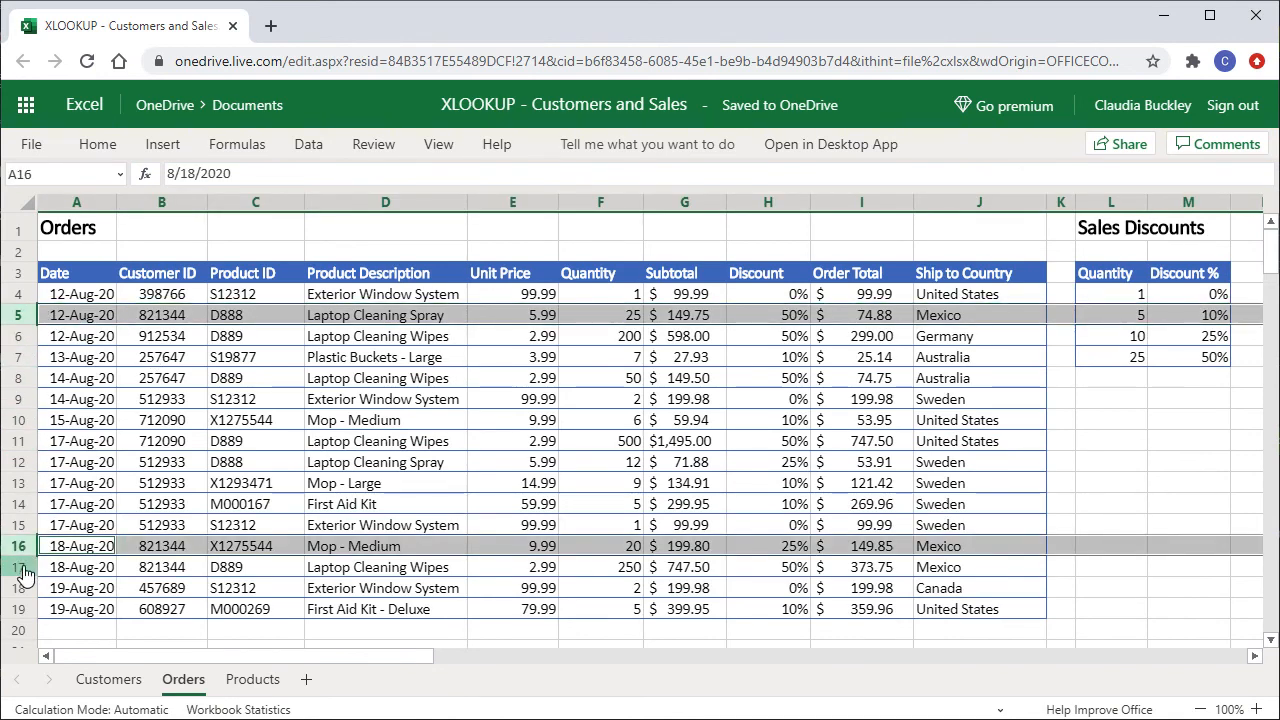
left_click(24, 574, "ctrl")
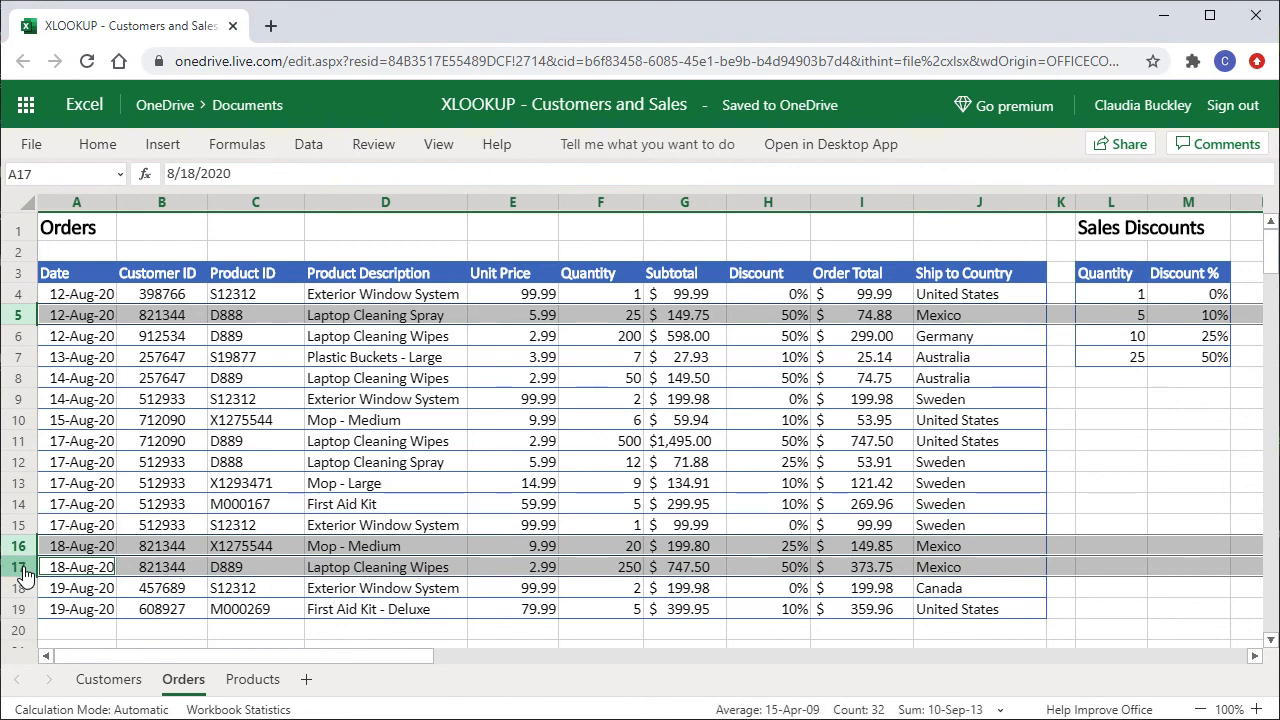
left_click(108, 679)
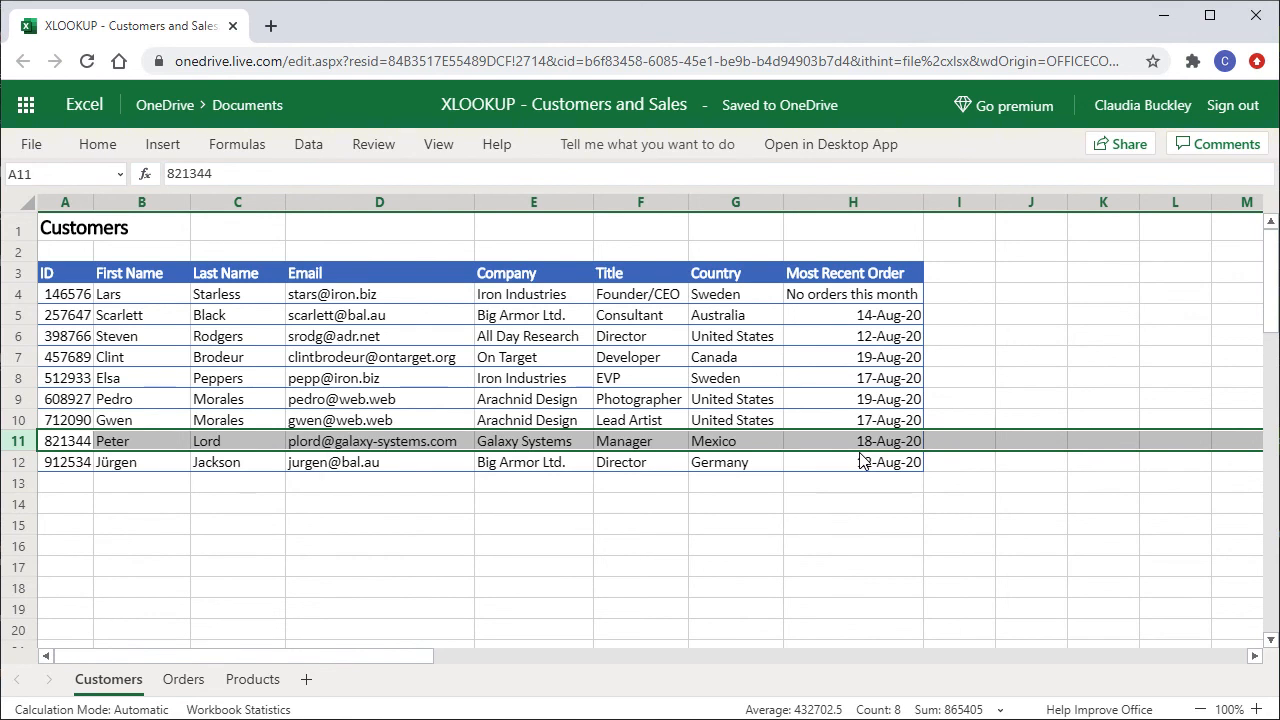
left_click(862, 459)
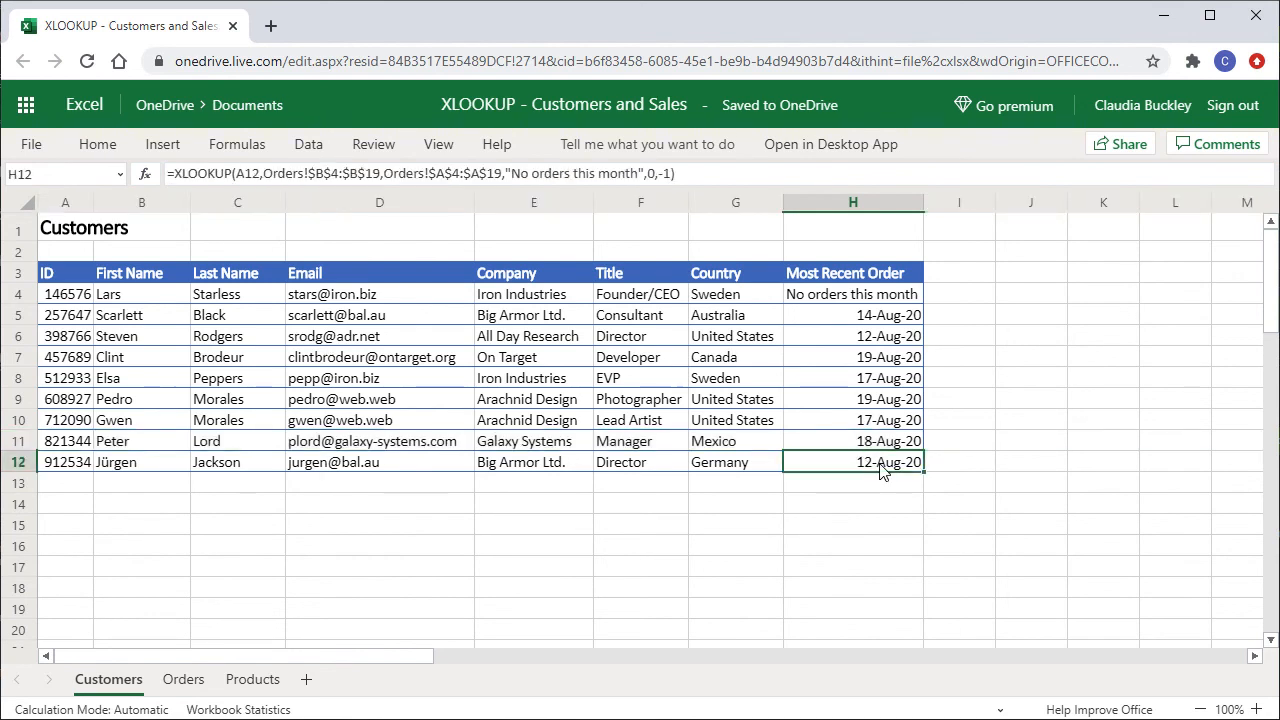